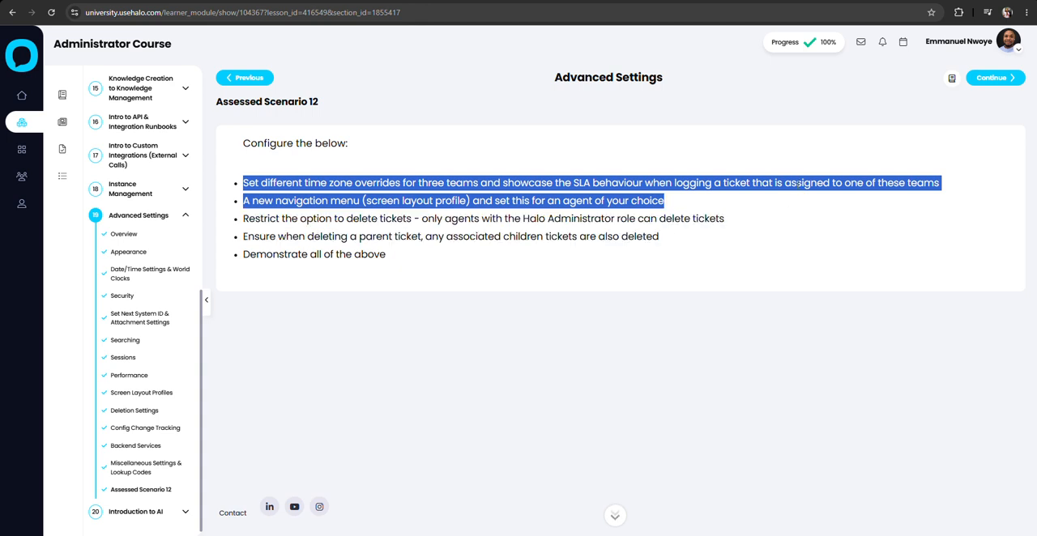
# Read the Assessed Scenario 12 requirements on time zone overrides, the navigation menu and ticket deletion.
pyautogui.click(685, 213)
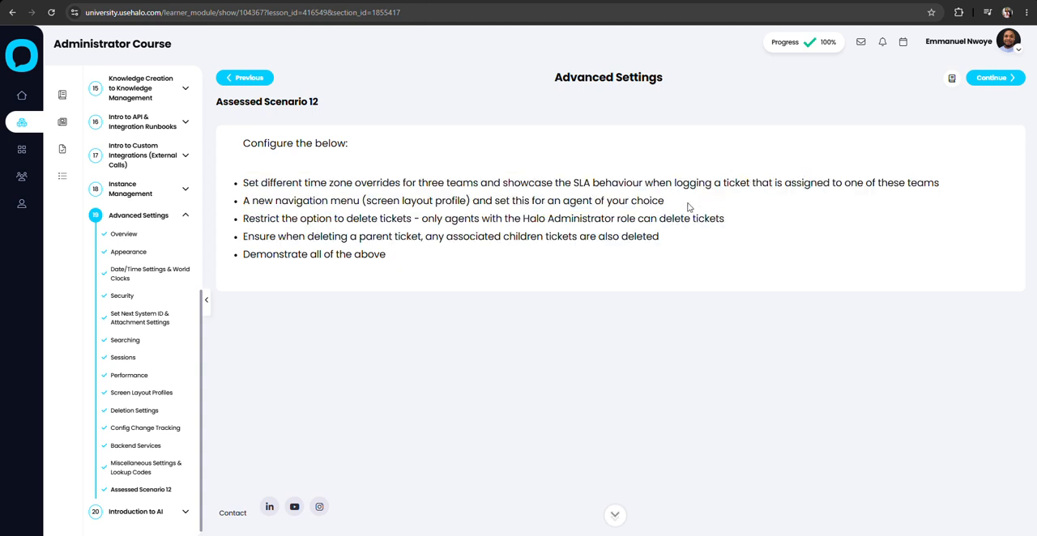
pyautogui.moveTo(687, 207); pyautogui.dragTo(598, 264)
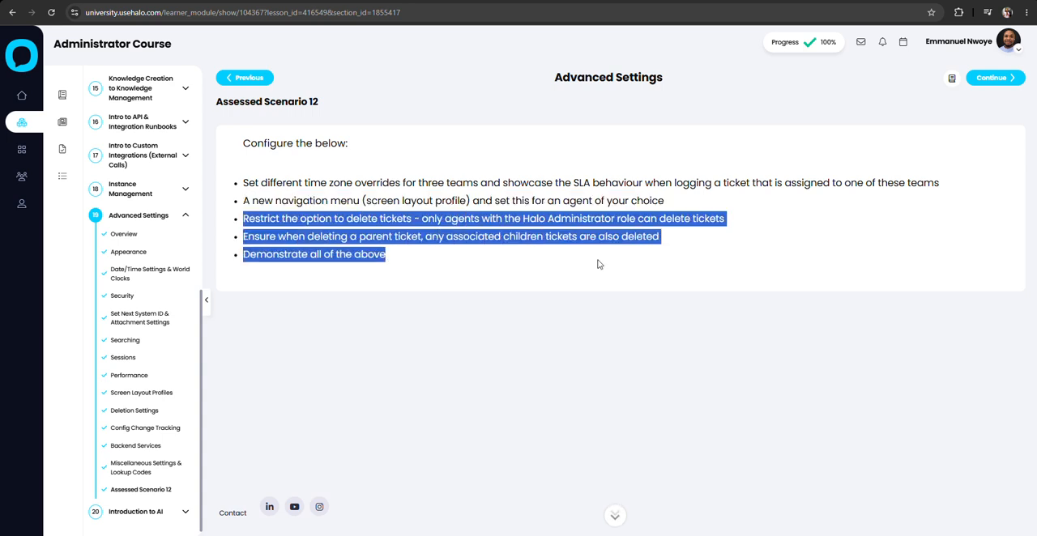
pyautogui.moveTo(714, 249); pyautogui.dragTo(681, 237)
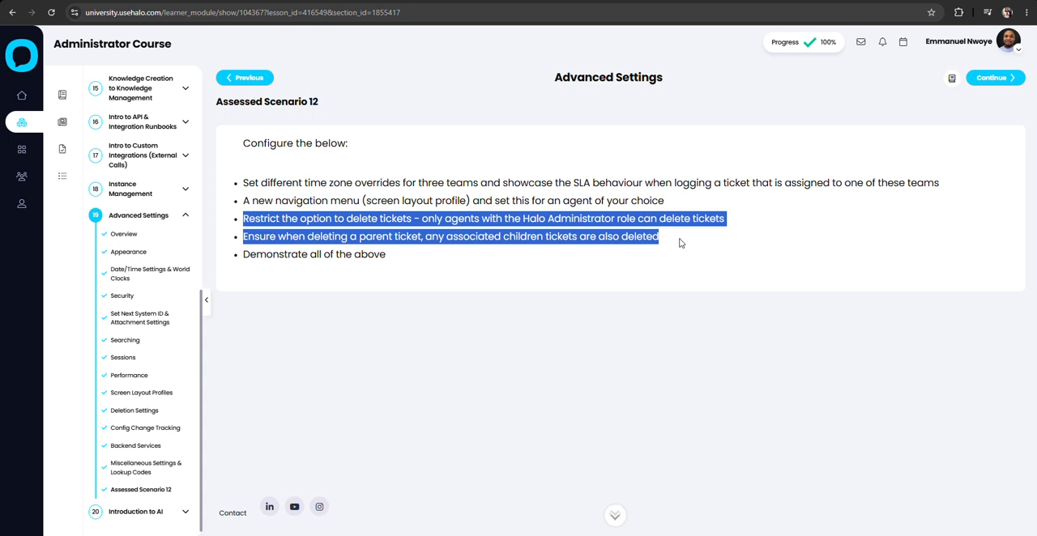
pyautogui.click(681, 242)
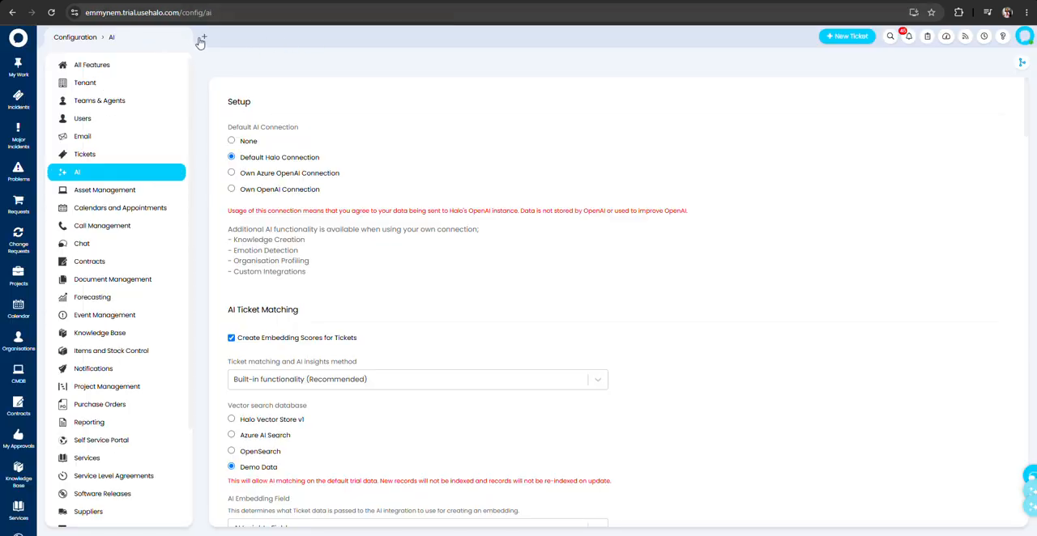
# Open the Service Request SLA from the Service Level Agreements configuration in a new Halo workspace tab.
pyautogui.click(204, 38)
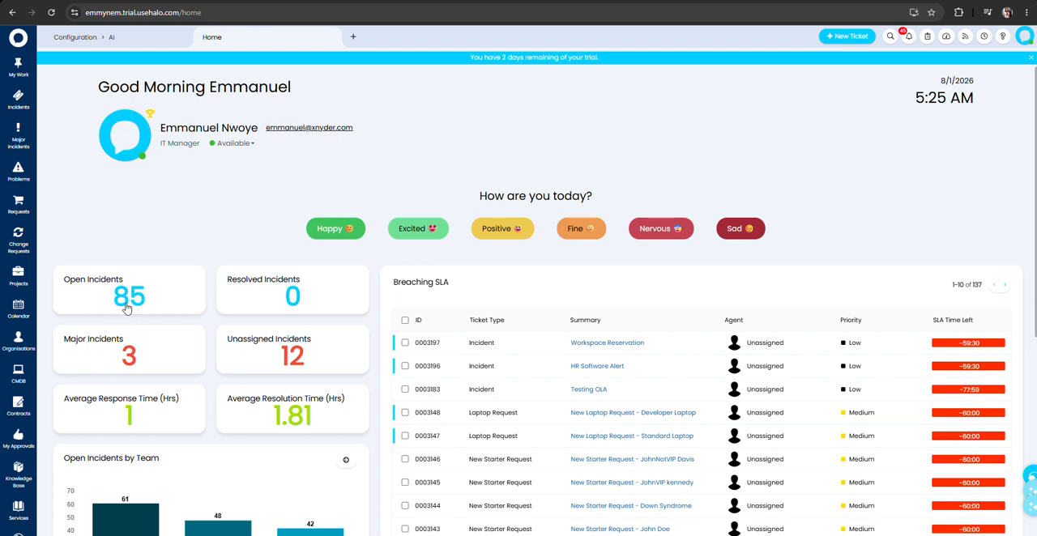
pyautogui.scroll(-3, 41, 421)
pyautogui.scroll(-4, 32, 446)
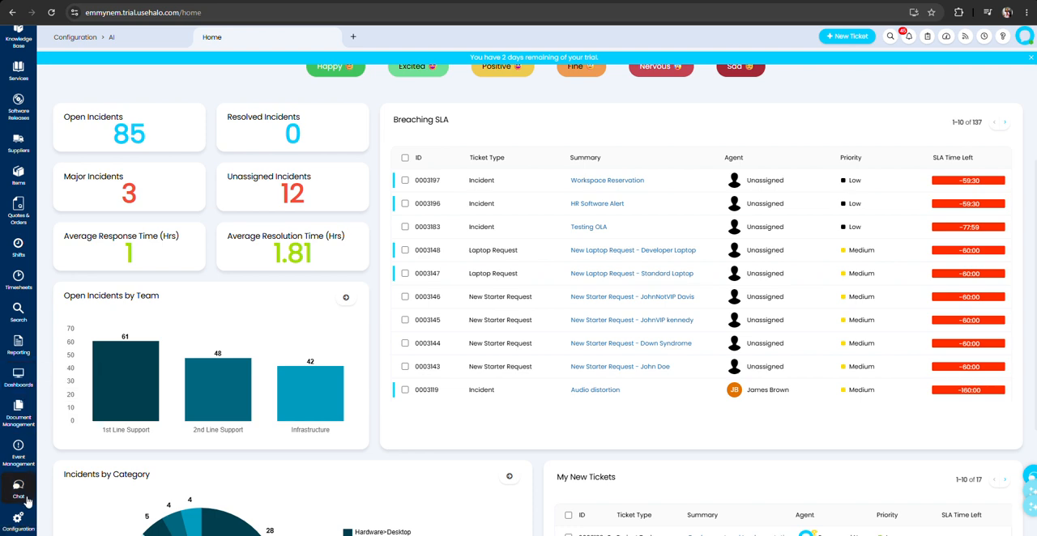
pyautogui.click(18, 520)
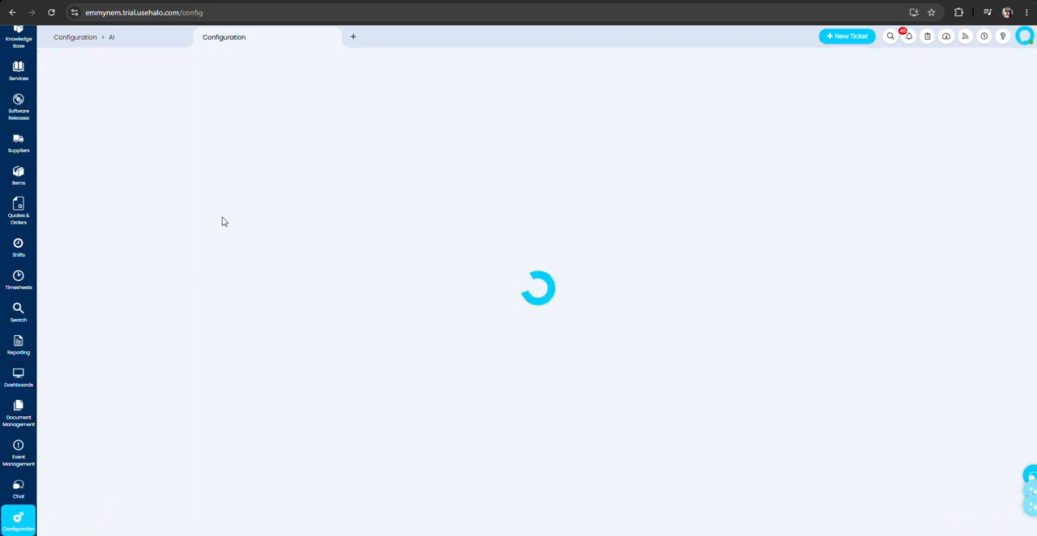
pyautogui.scroll(-3, 116, 386)
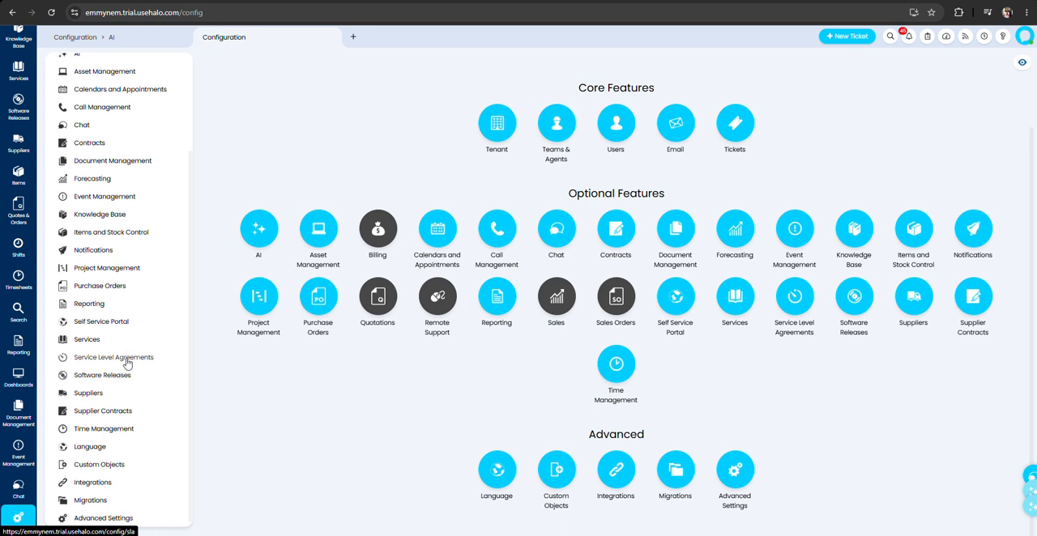
pyautogui.click(126, 361)
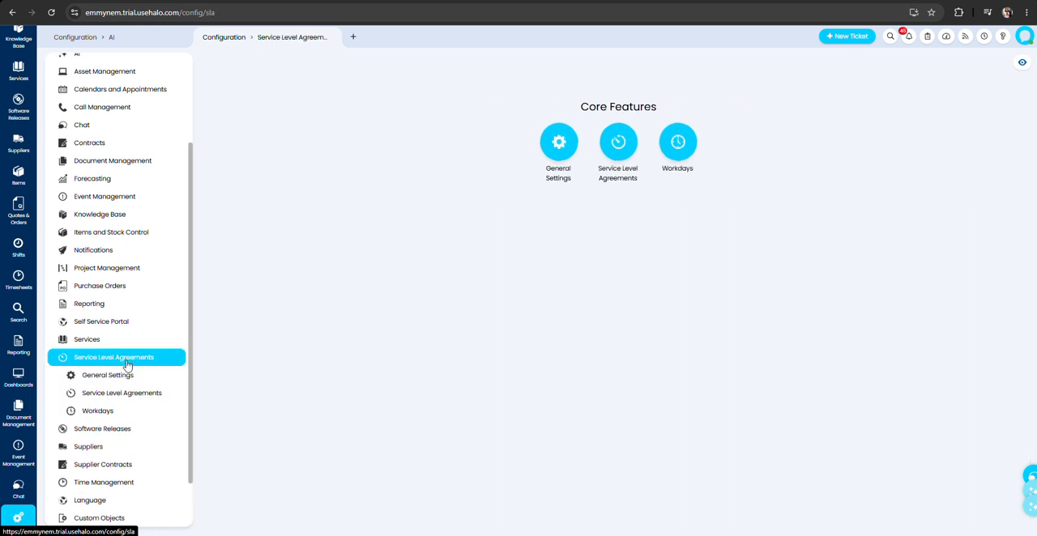
pyautogui.click(98, 396)
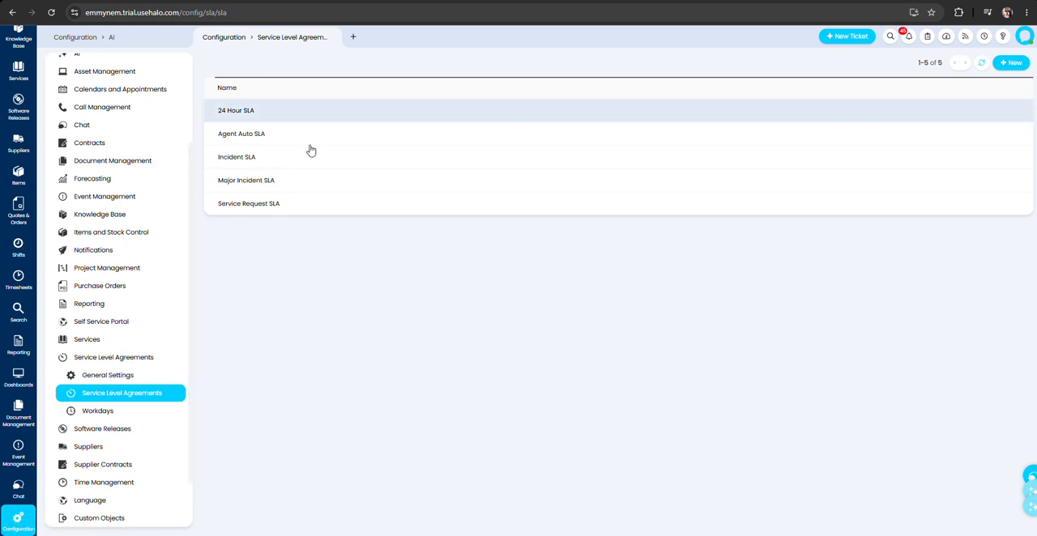
pyautogui.click(325, 205)
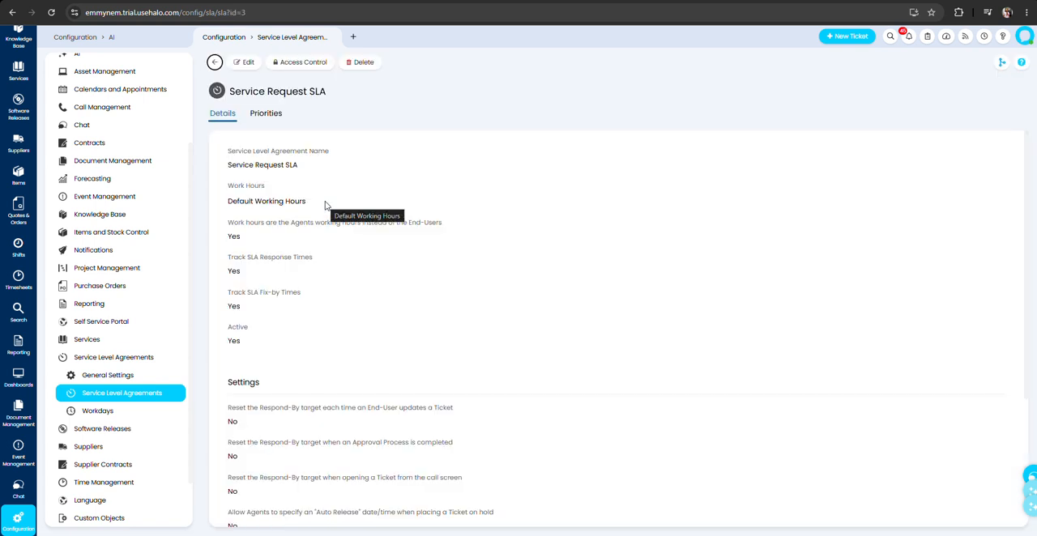
# Make sure the Service Request SLA uses the agents' working hours instead of the end-users', and save it.
pyautogui.click(248, 63)
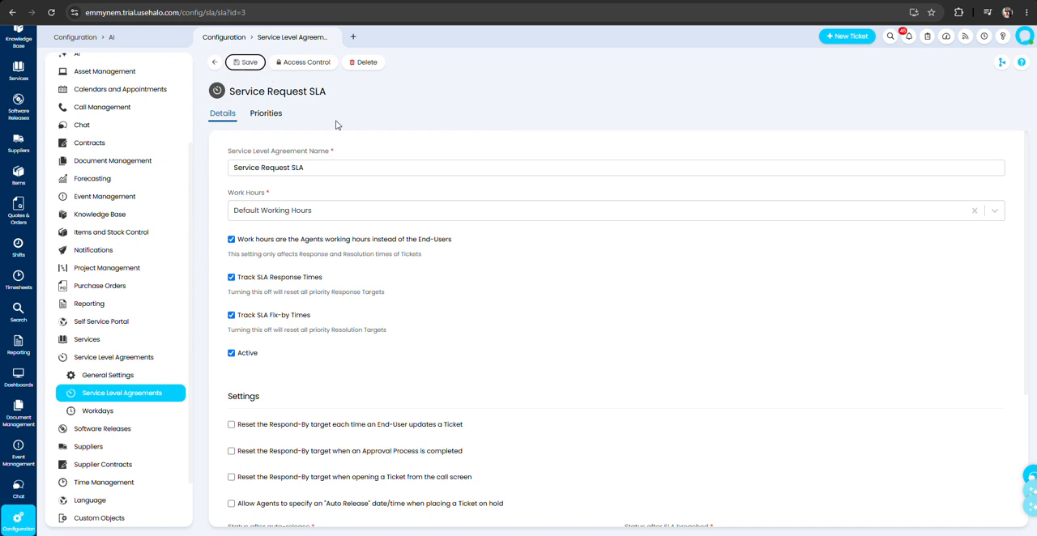
pyautogui.click(252, 242)
pyautogui.click(255, 240)
pyautogui.click(243, 62)
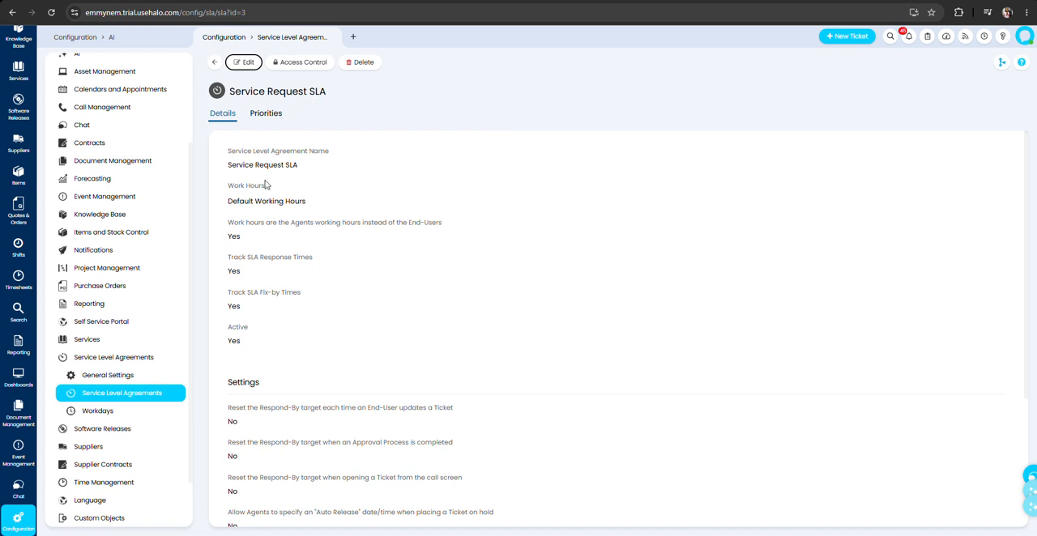
# Open the Greenland Service Team from the Teams configuration for editing.
pyautogui.scroll(3, 122, 243)
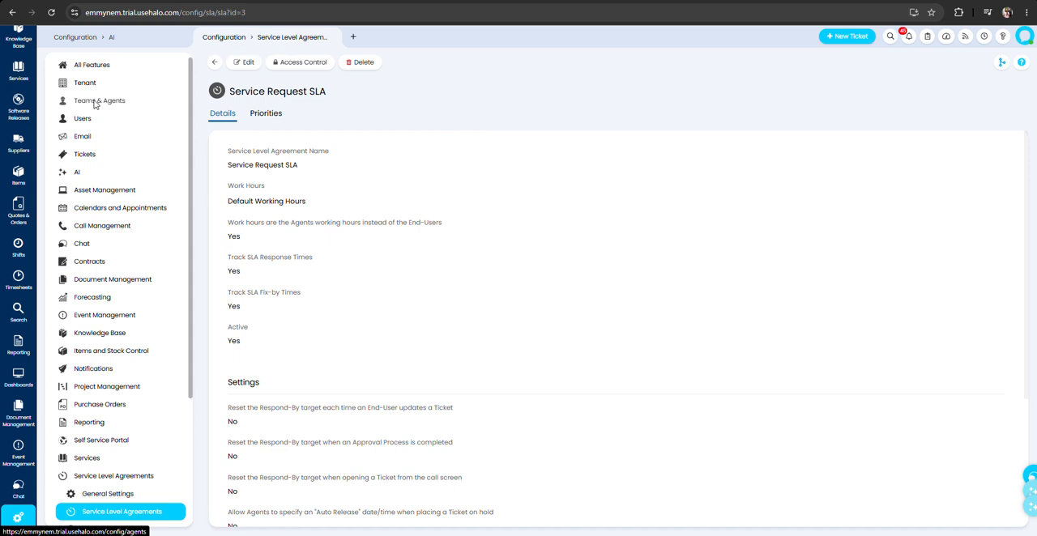
pyautogui.click(95, 103)
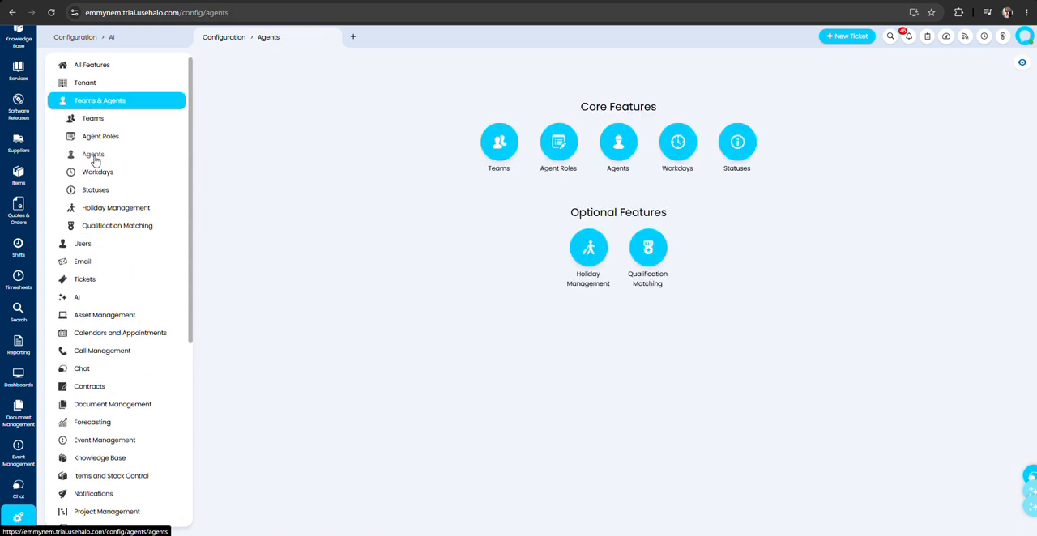
pyautogui.click(94, 118)
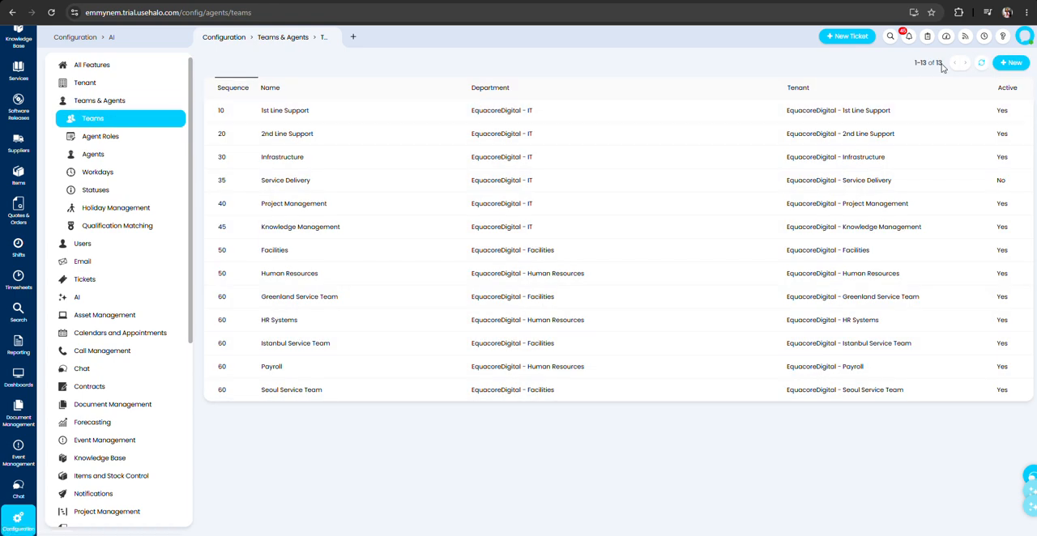
pyautogui.click(1010, 65)
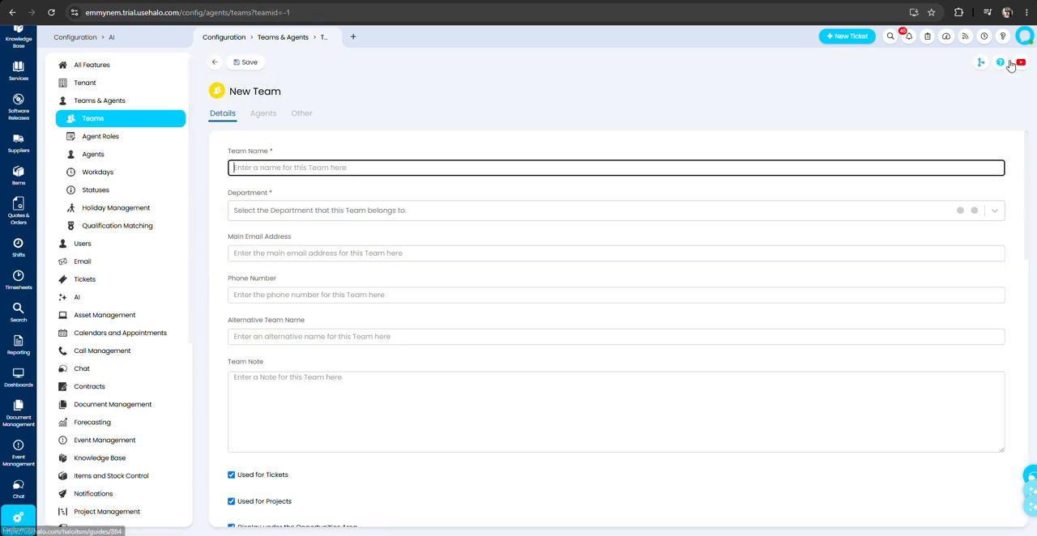
pyautogui.click(218, 60)
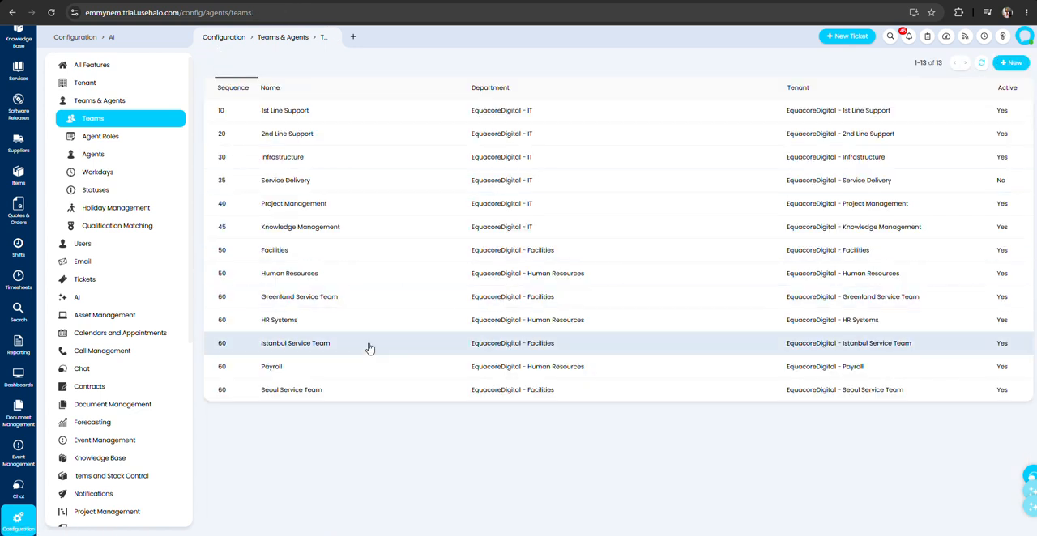
pyautogui.click(317, 297)
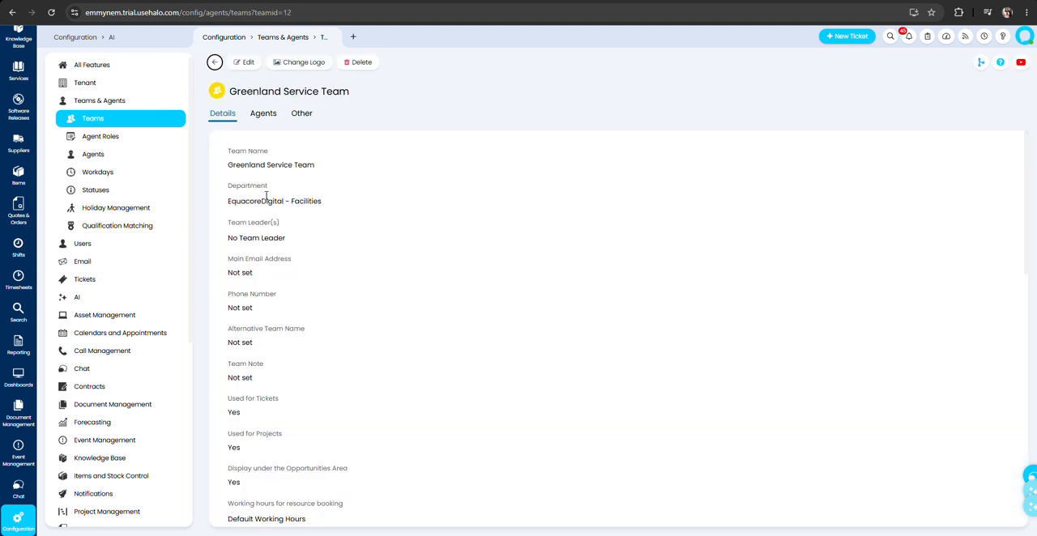
pyautogui.click(237, 62)
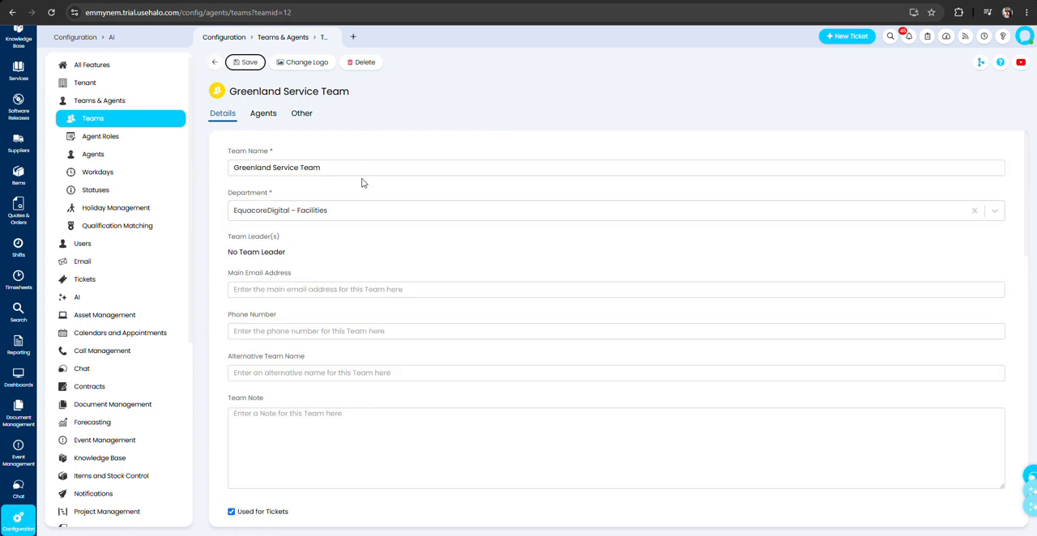
# Examine the Greenland Service Team's name, working hours for resource booking and general settings down to its time zone.
pyautogui.click(278, 167)
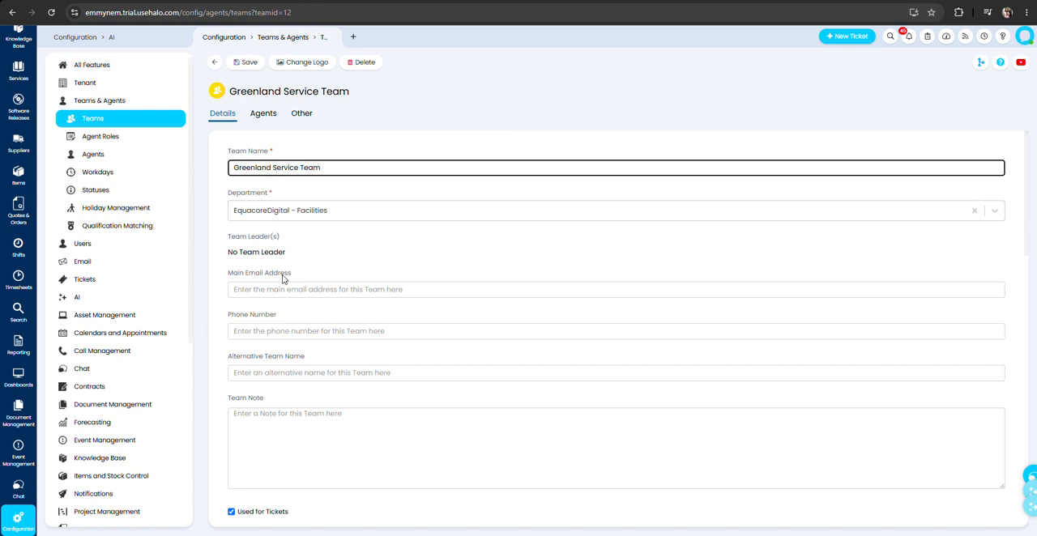
pyautogui.scroll(-3, 283, 273)
pyautogui.scroll(-2, 284, 272)
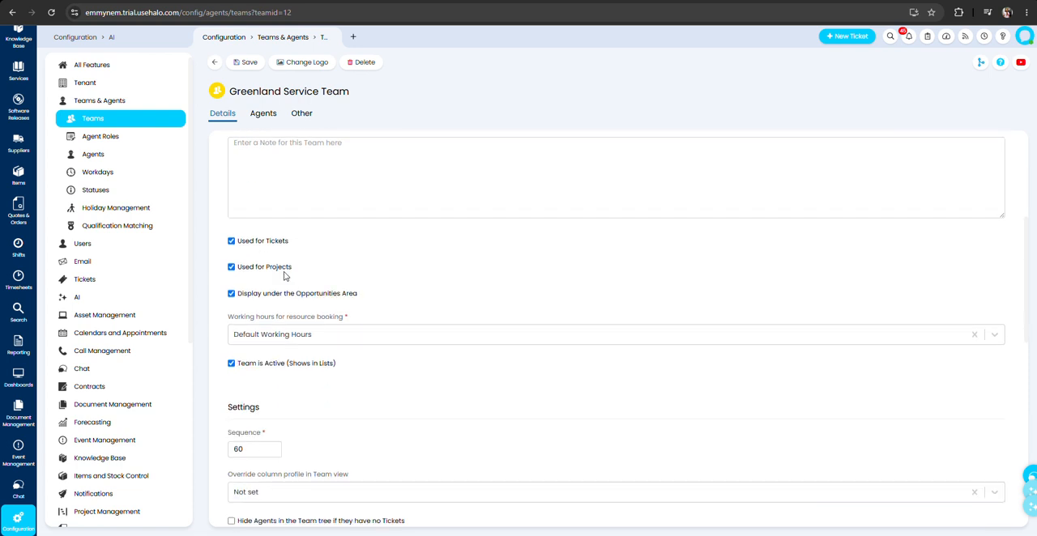
pyautogui.click(330, 234)
pyautogui.click(329, 234)
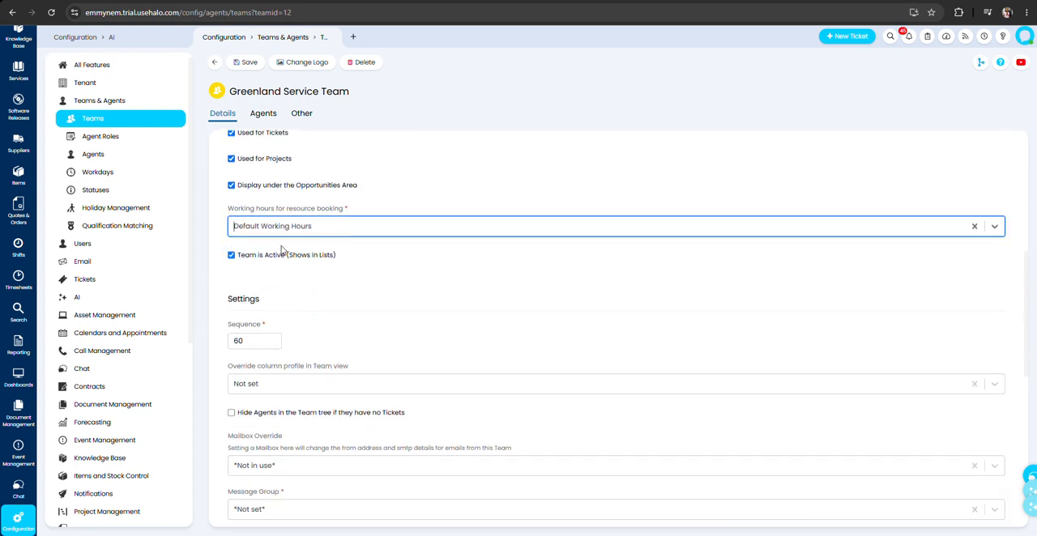
pyautogui.click(328, 227)
pyautogui.click(330, 236)
pyautogui.scroll(-2, 320, 242)
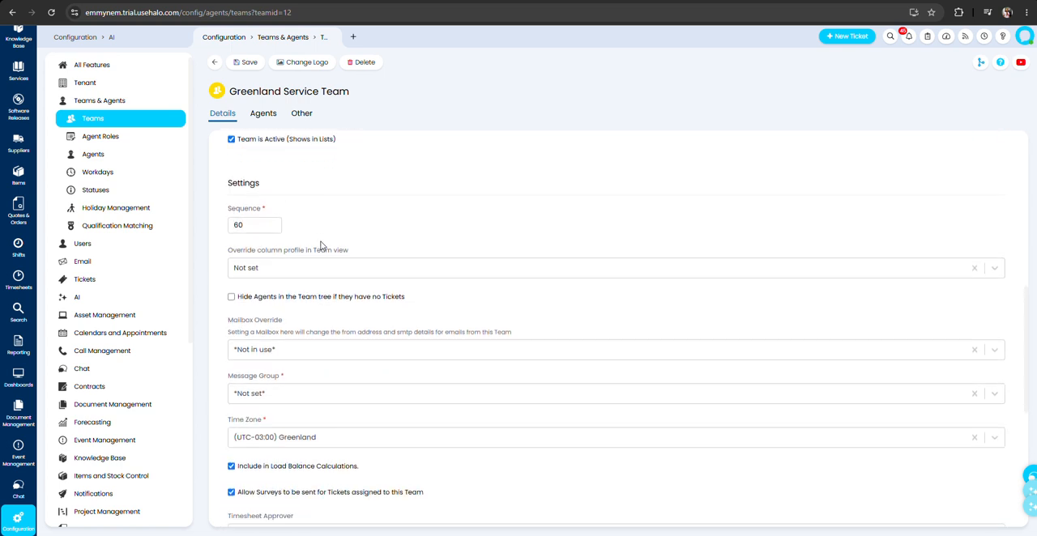
pyautogui.scroll(-2, 320, 245)
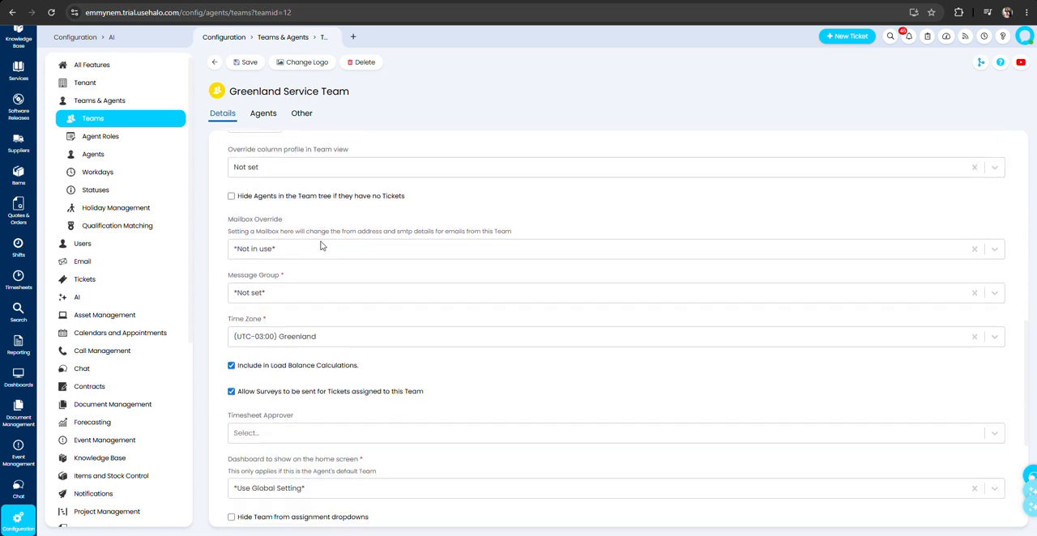
# Use (UTC-03:00) Greenland as the Greenland Service Team's time zone and save the team.
pyautogui.click(321, 337)
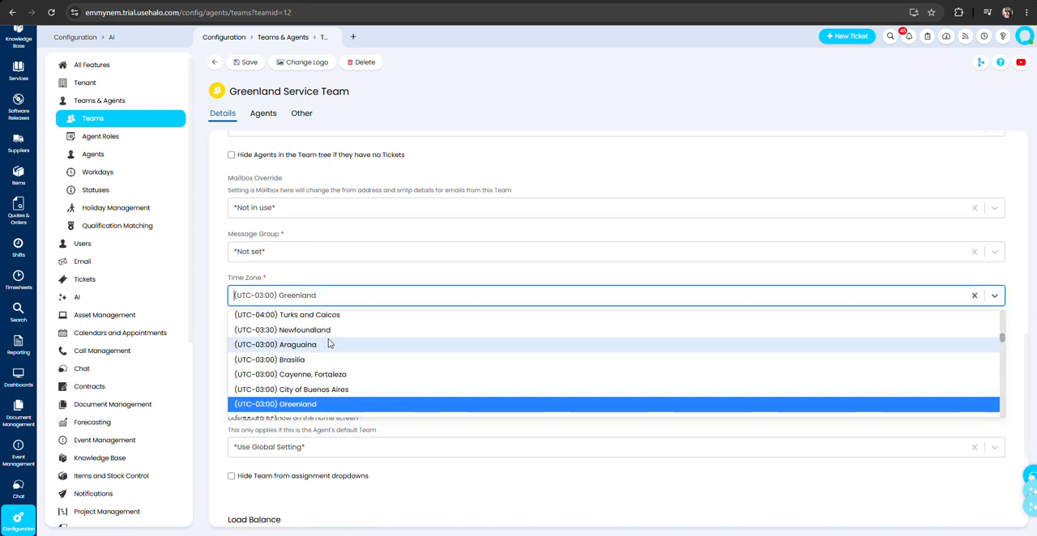
pyautogui.click(338, 292)
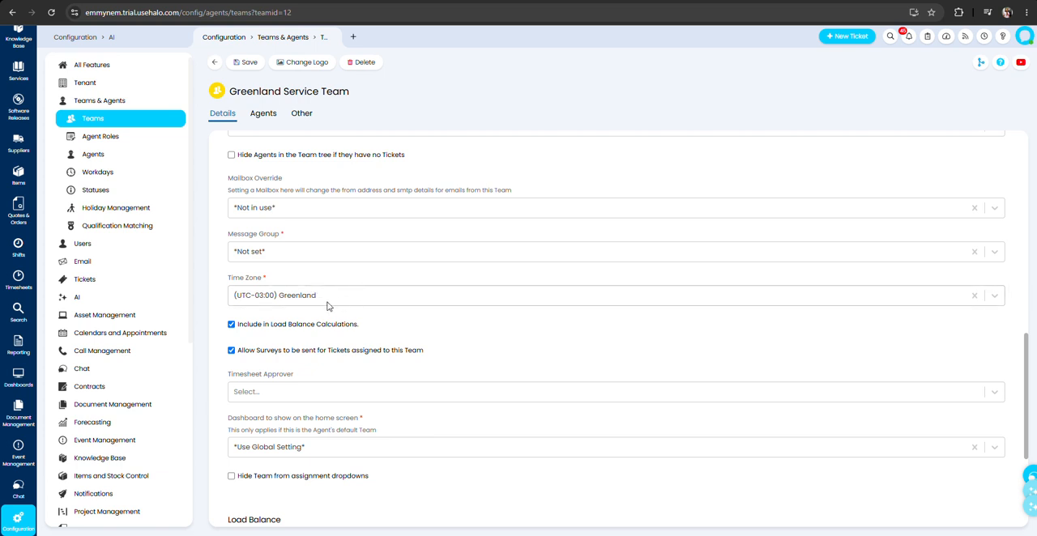
pyautogui.click(355, 300)
pyautogui.click(355, 301)
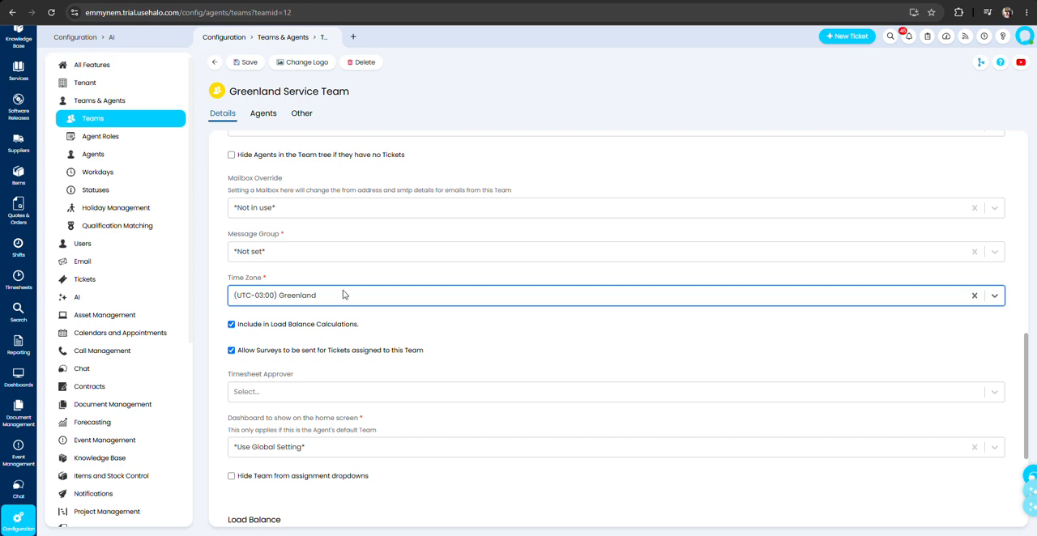
pyautogui.click(247, 62)
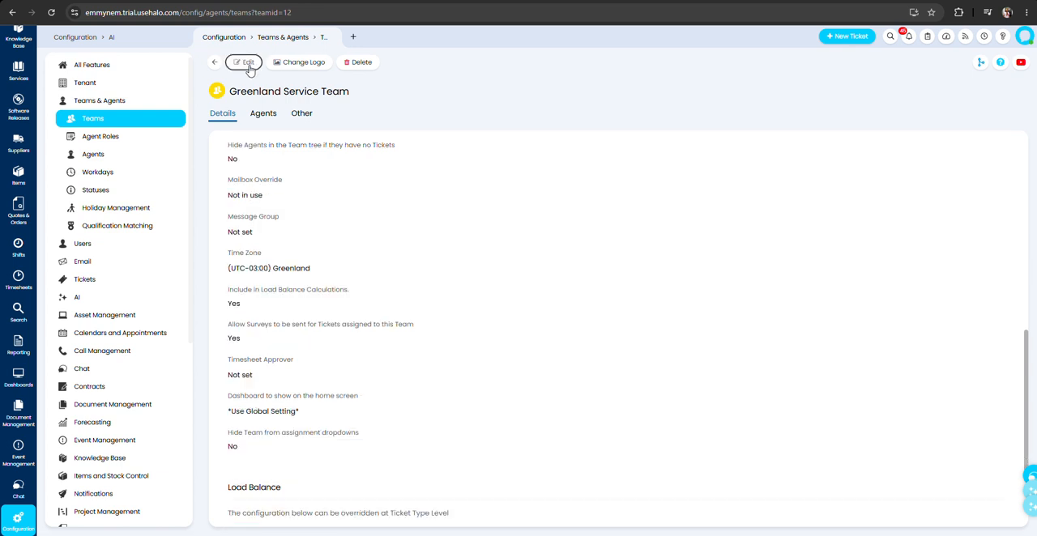
# Review the Greenland Service Team's agent membership and its templates and canned text, and return to its details.
pyautogui.click(241, 63)
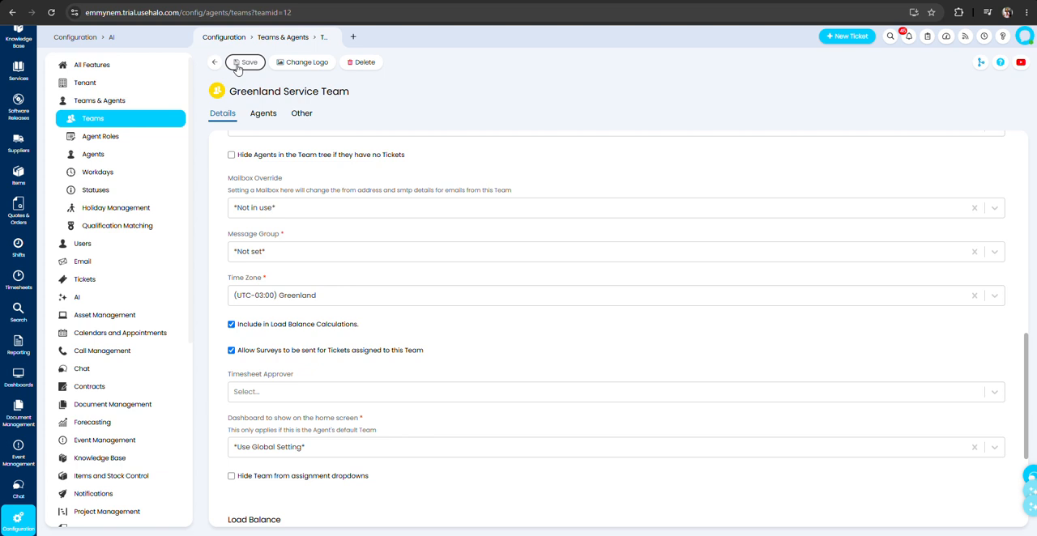
pyautogui.click(263, 114)
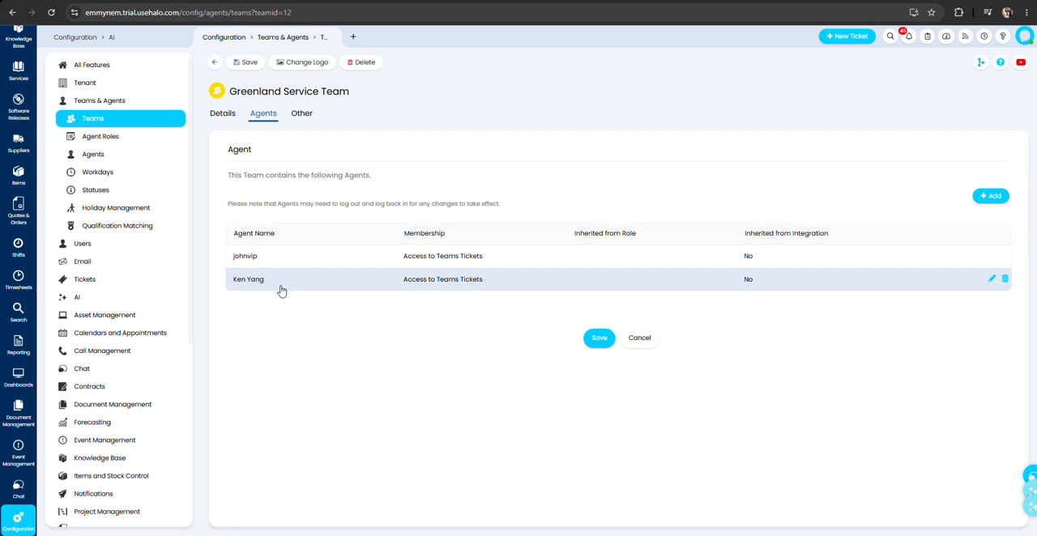
pyautogui.click(300, 112)
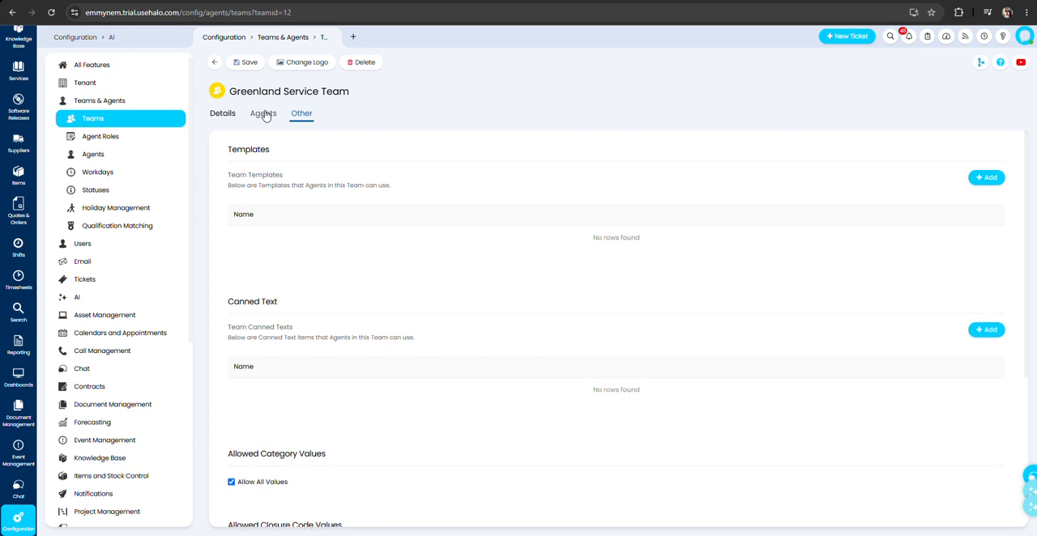
pyautogui.click(263, 113)
pyautogui.click(227, 114)
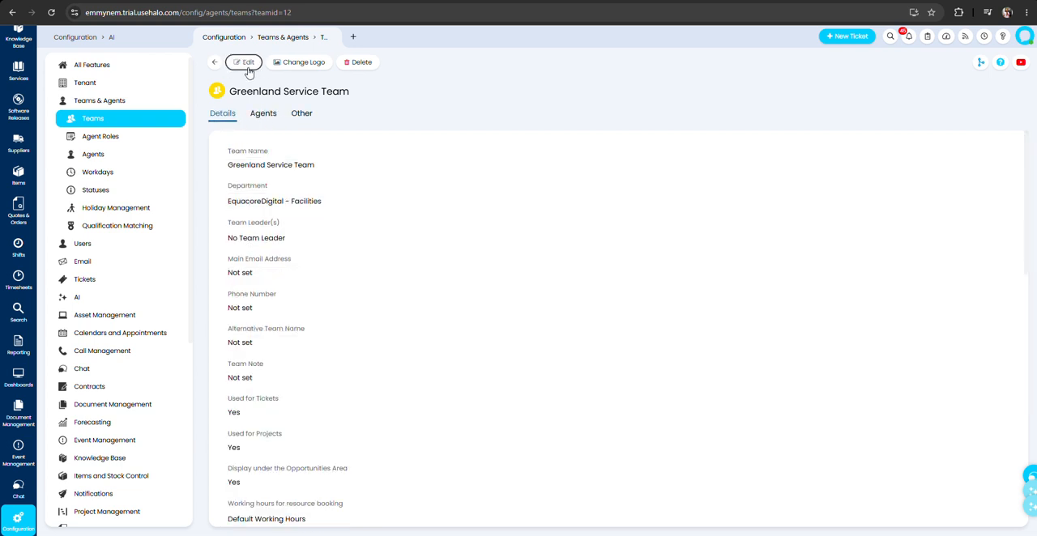
# Open the Istanbul Service Team from the teams list and check its time zone setting.
pyautogui.click(214, 62)
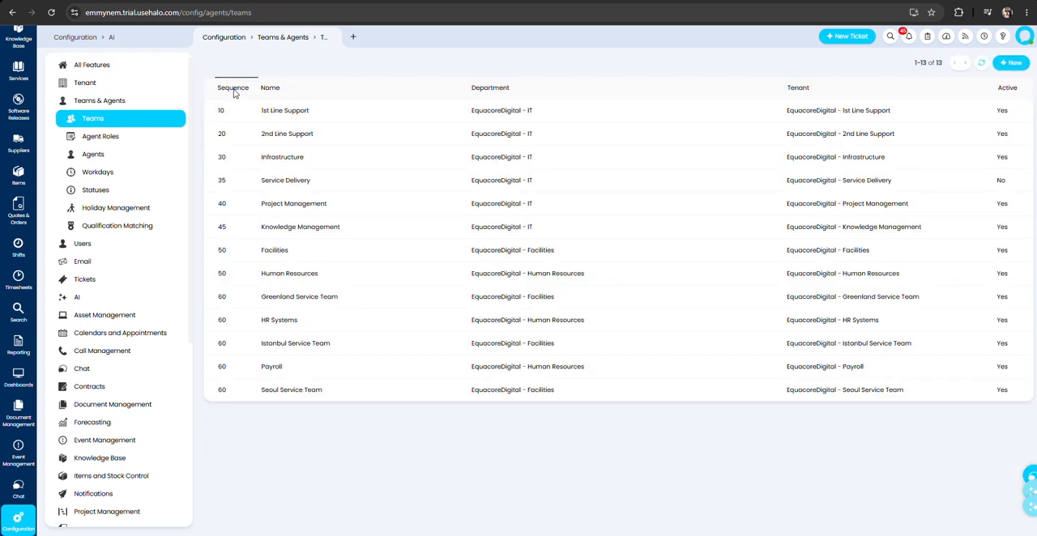
pyautogui.click(304, 349)
pyautogui.scroll(-7, 296, 261)
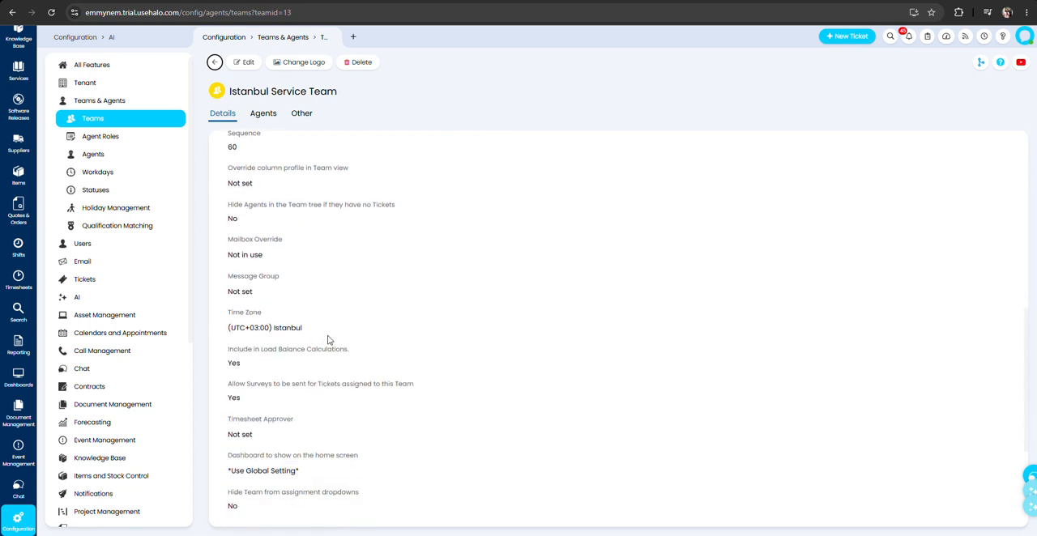
# Check the Istanbul Service Team's time zone, and open the Seoul Service Team from the teams list to check its time zone.
pyautogui.moveTo(300, 334); pyautogui.dragTo(227, 328)
pyautogui.click(215, 63)
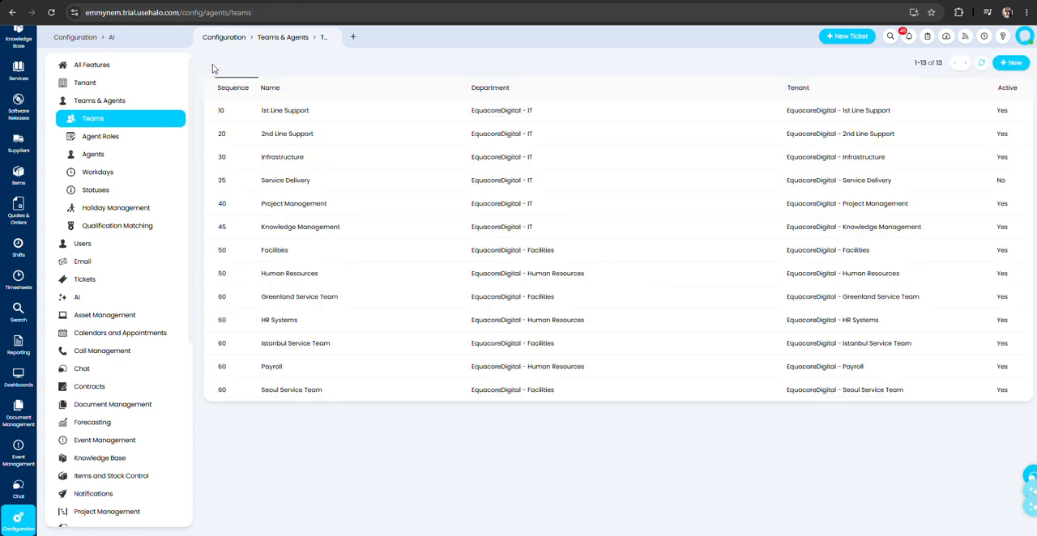
pyautogui.click(316, 390)
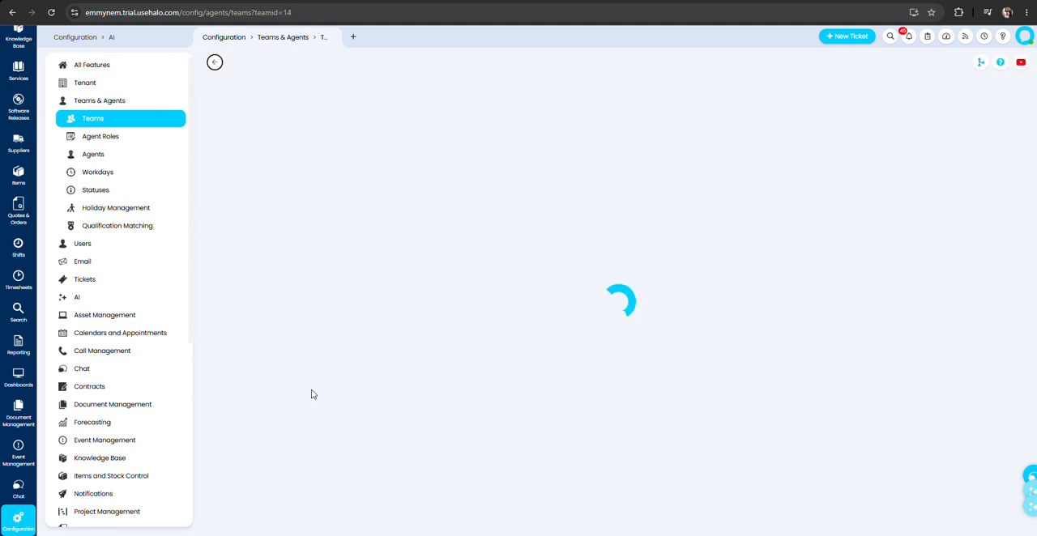
pyautogui.scroll(-5, 273, 324)
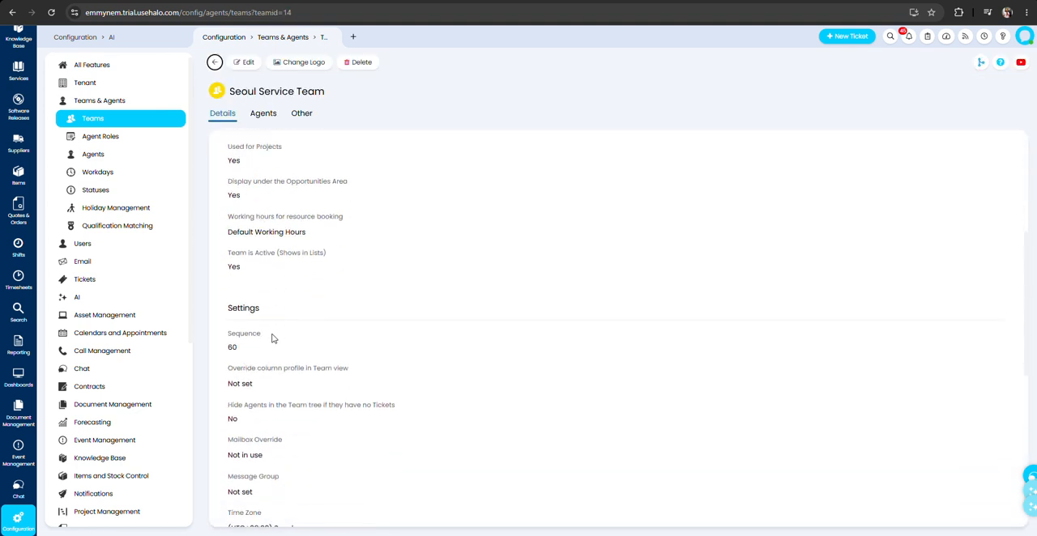
pyautogui.scroll(-3, 273, 338)
pyautogui.moveTo(301, 332); pyautogui.dragTo(219, 329)
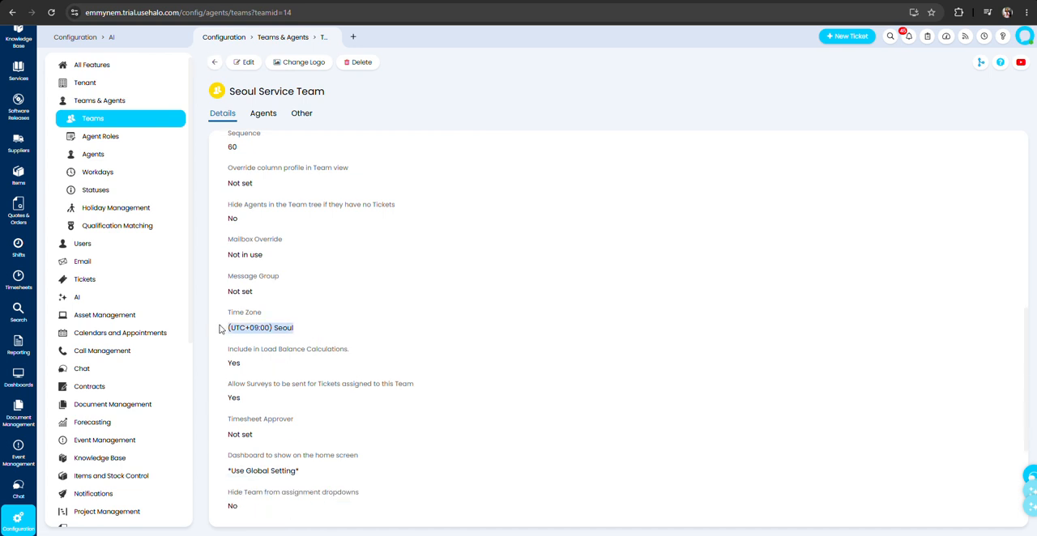
pyautogui.click(318, 289)
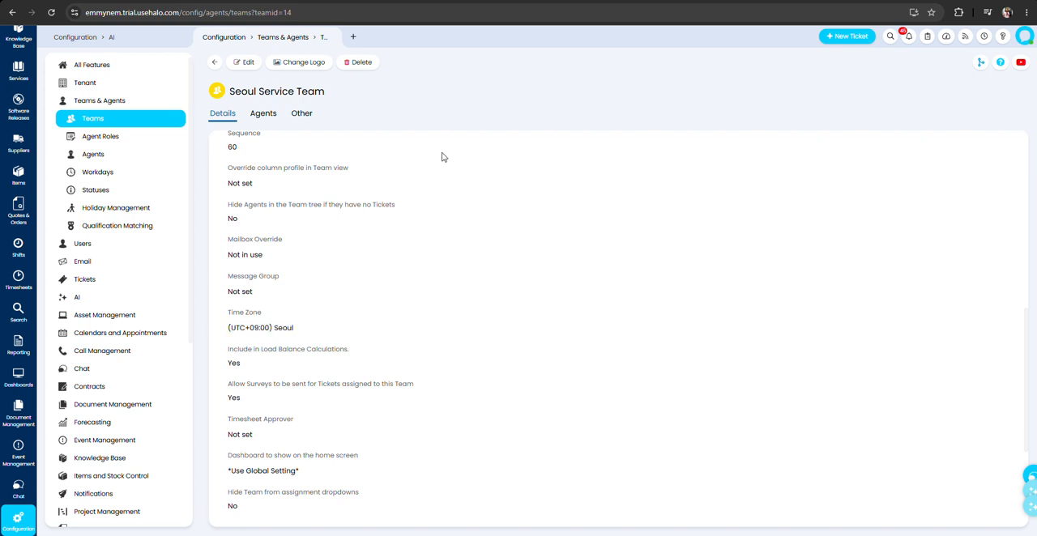
# Log a new ticket with ITIL ticket type Service Request and ticket type Laptop Booking.
pyautogui.click(849, 37)
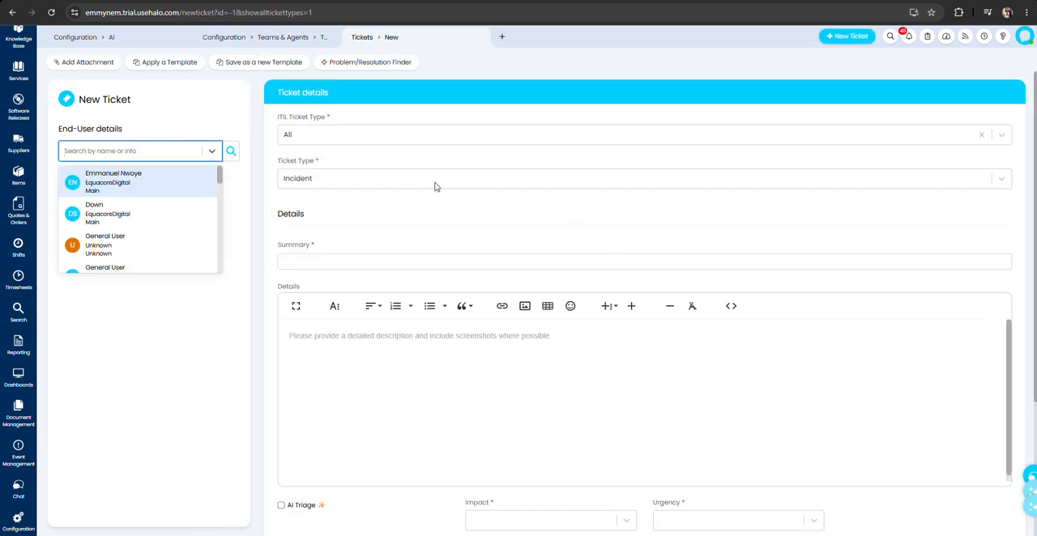
pyautogui.click(414, 183)
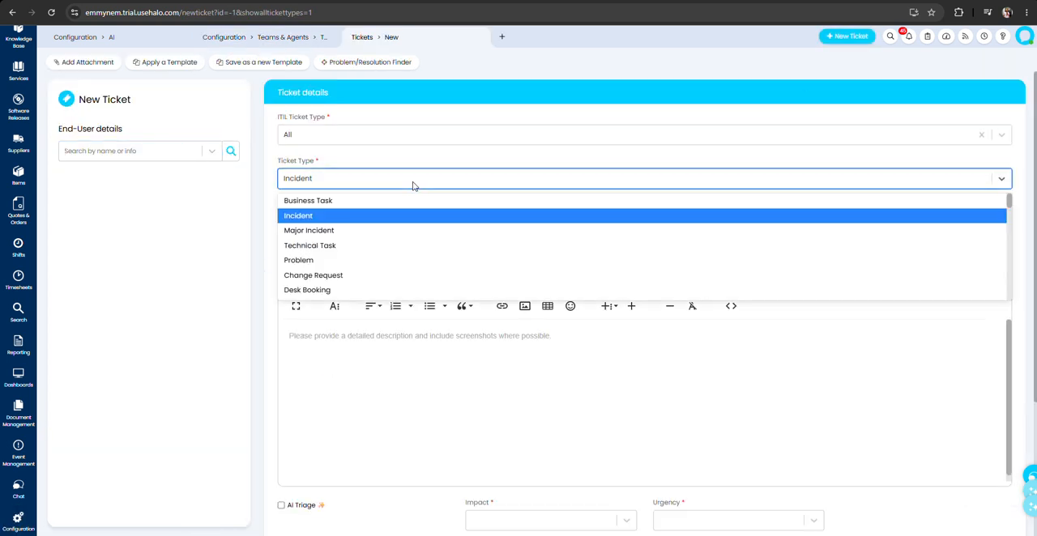
pyautogui.click(314, 136)
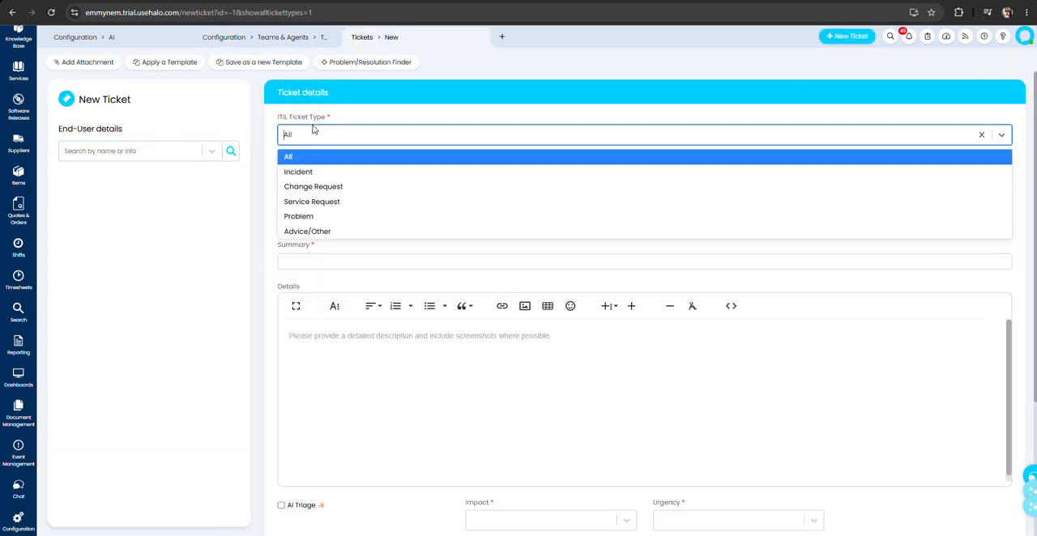
pyautogui.click(314, 201)
pyautogui.click(324, 178)
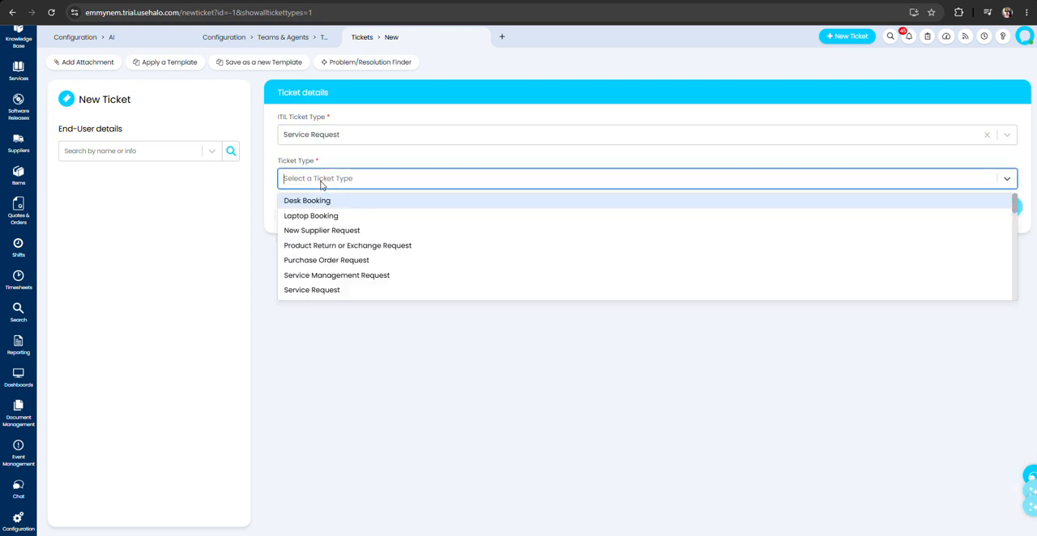
pyautogui.click(317, 216)
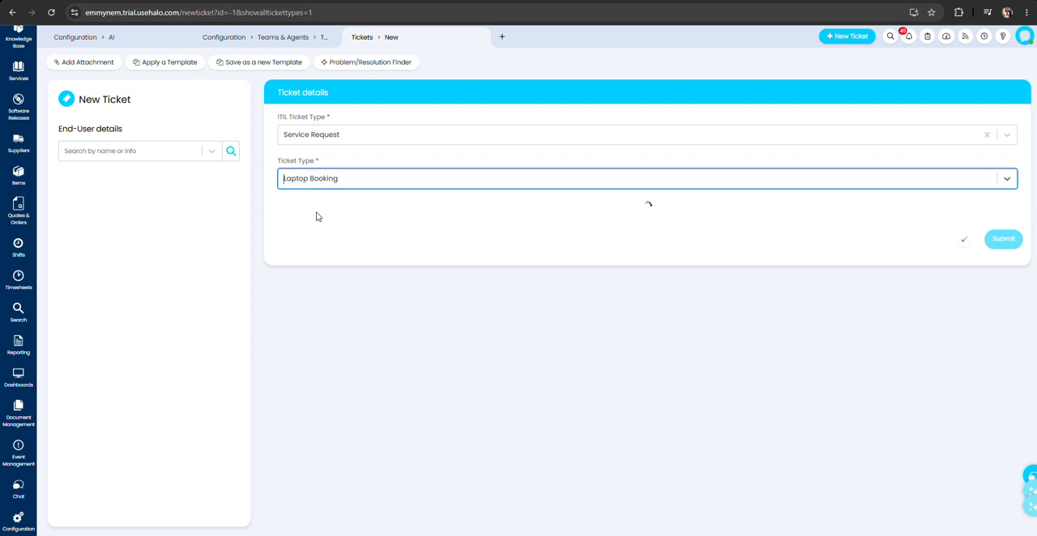
pyautogui.scroll(-1, 412, 460)
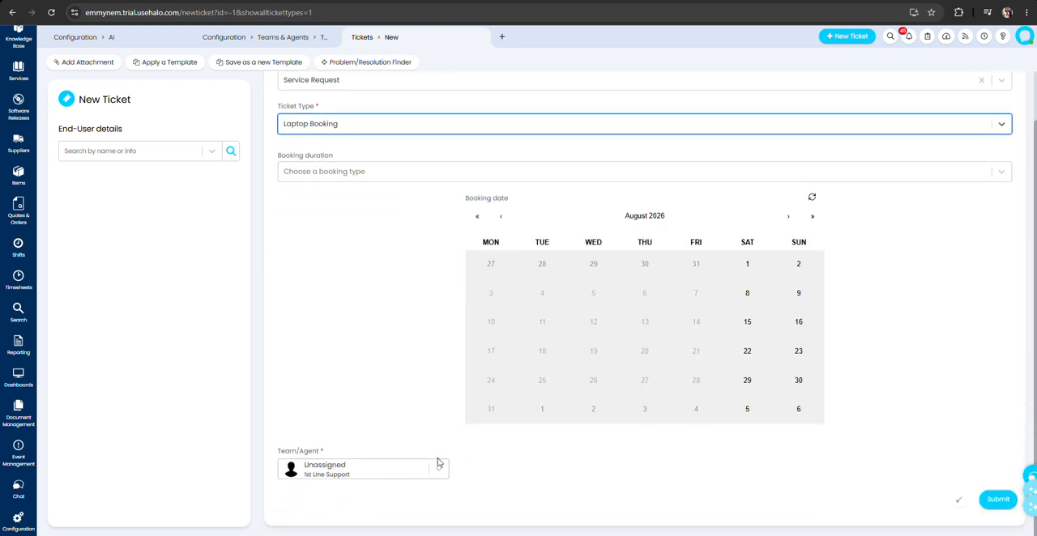
pyautogui.click(998, 499)
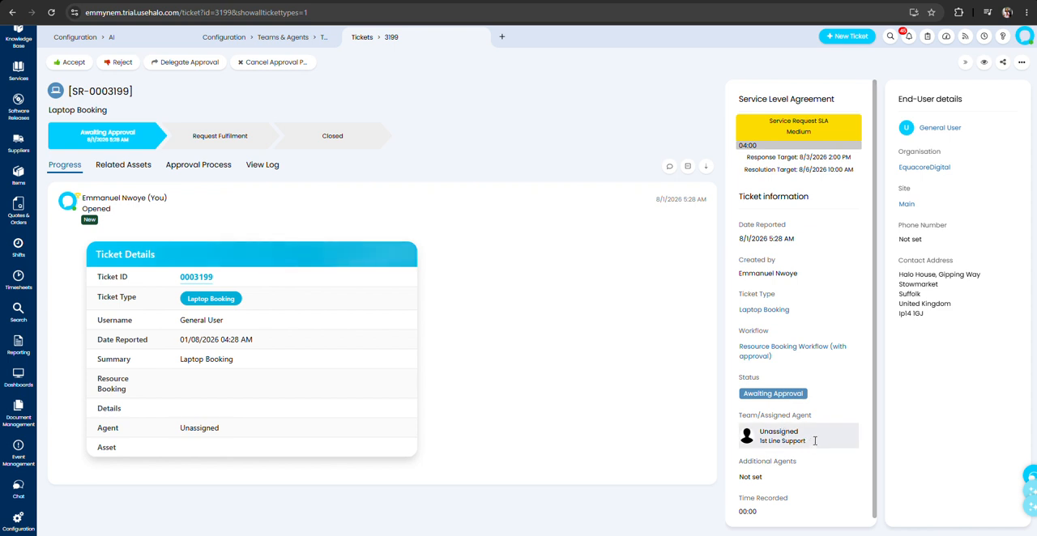
# Assign the Laptop Booking ticket to the first named agent in the Greenland Service Team.
pyautogui.click(815, 440)
pyautogui.scroll(-5, 810, 470)
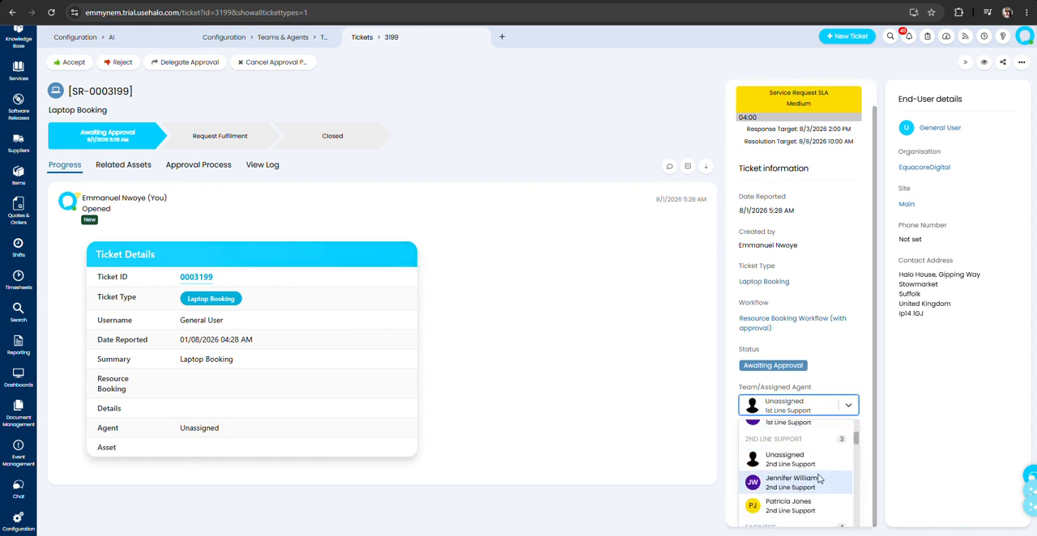
pyautogui.scroll(-6, 816, 476)
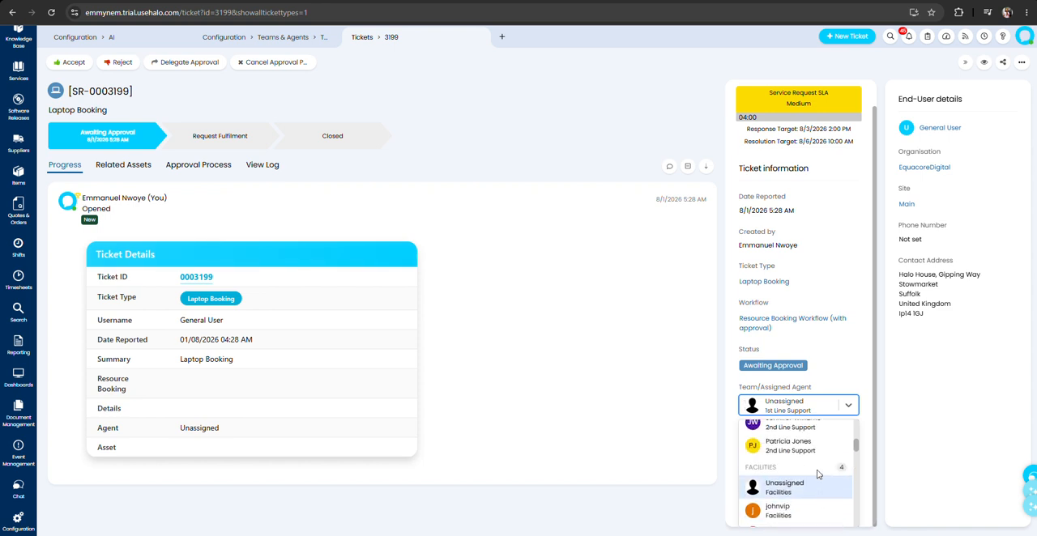
pyautogui.scroll(-6, 816, 476)
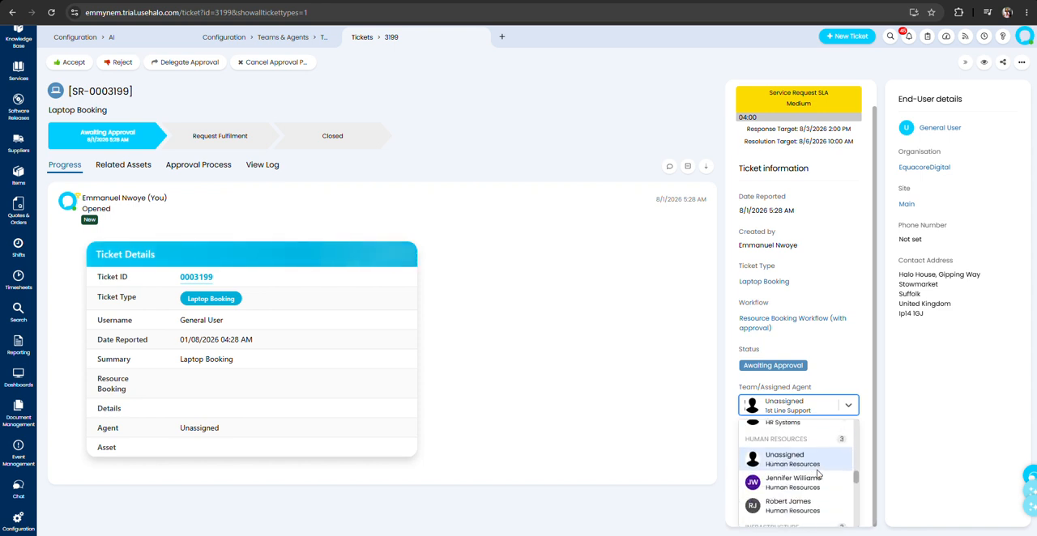
pyautogui.scroll(-2, 816, 476)
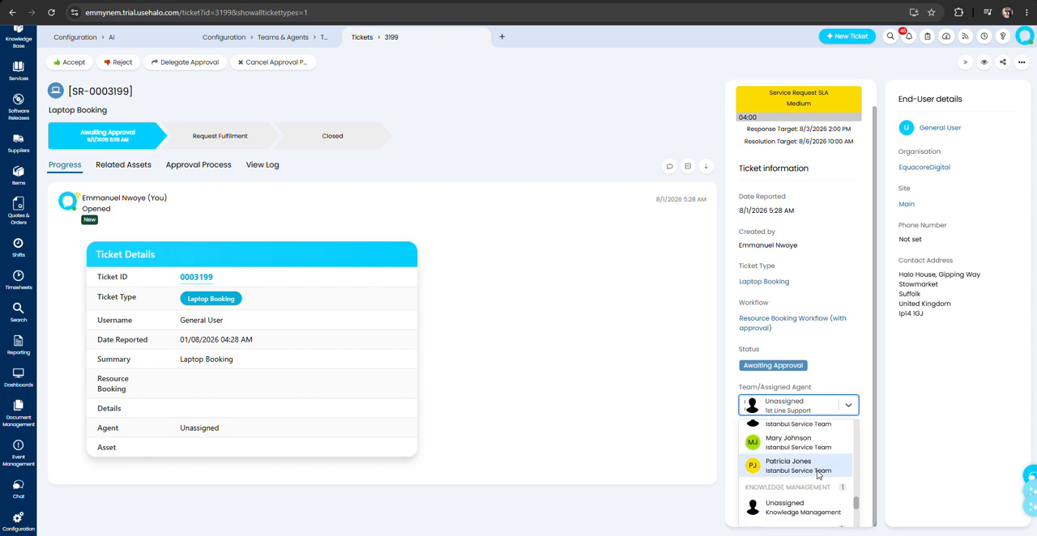
pyautogui.scroll(5, 817, 475)
pyautogui.scroll(2, 817, 476)
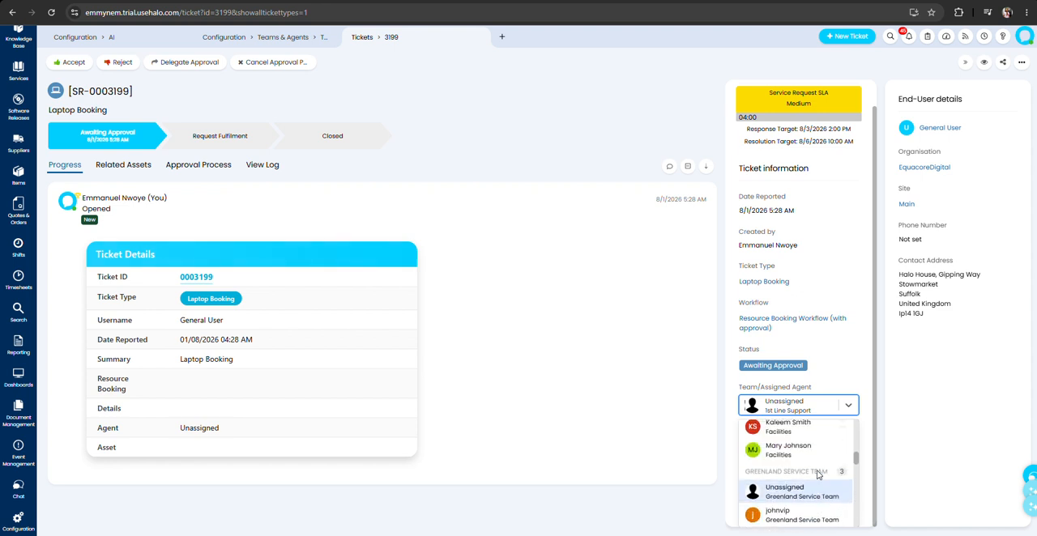
pyautogui.scroll(-1, 816, 476)
pyautogui.scroll(1, 801, 466)
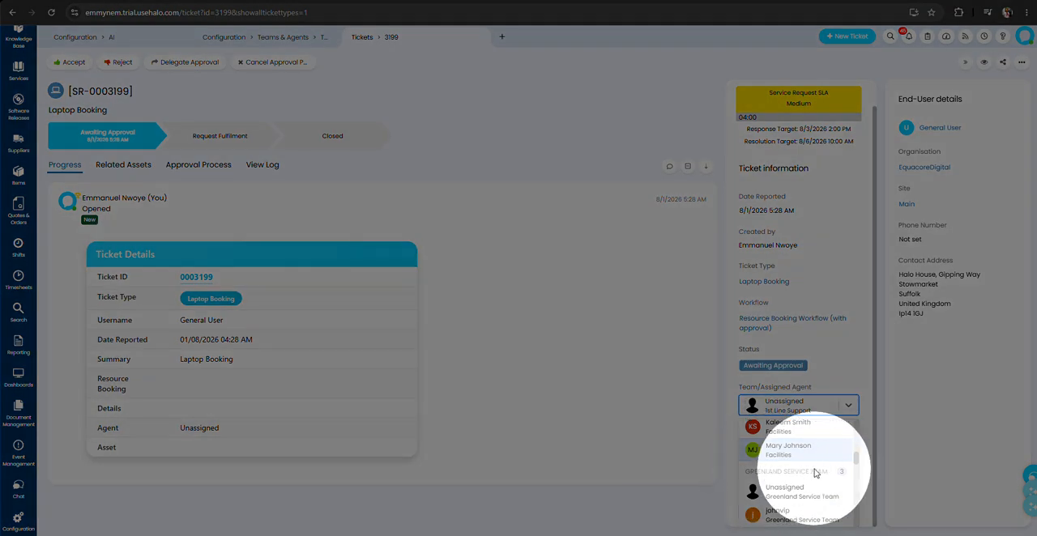
pyautogui.click(782, 517)
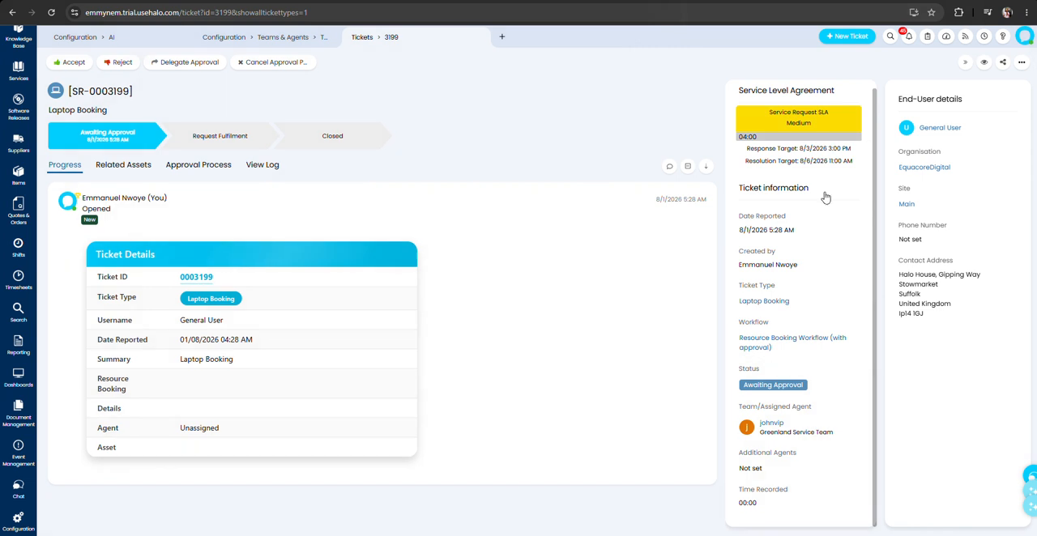
# Reassign the Laptop Booking ticket to the first named agent in the Istanbul Service Team.
pyautogui.click(798, 426)
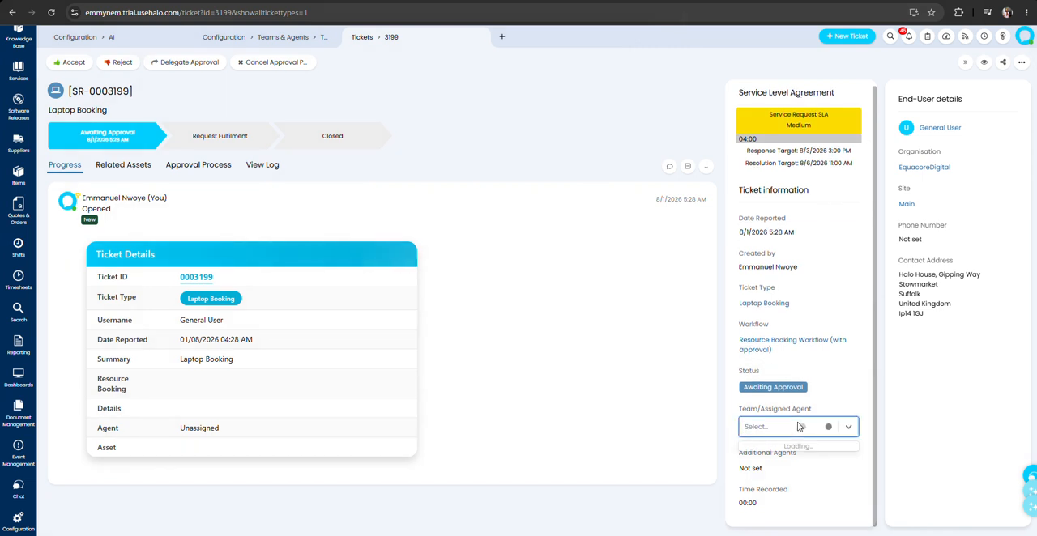
pyautogui.scroll(-5, 798, 502)
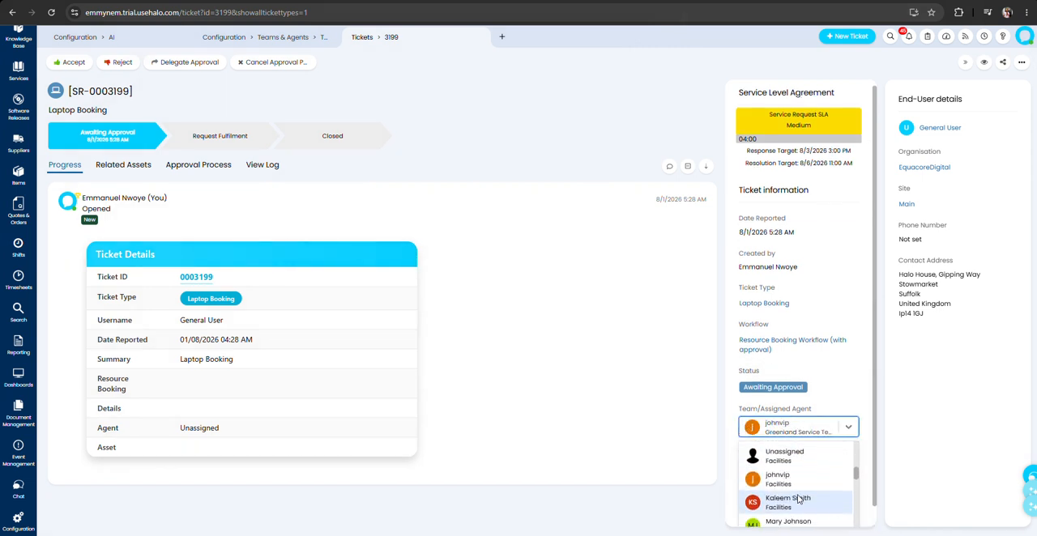
pyautogui.scroll(-5, 799, 499)
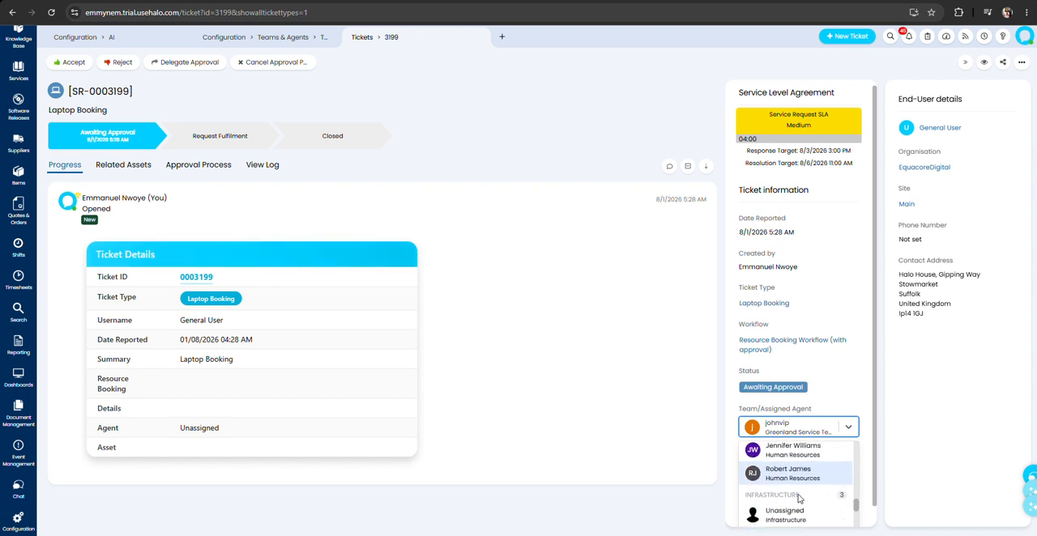
pyautogui.scroll(-5, 799, 500)
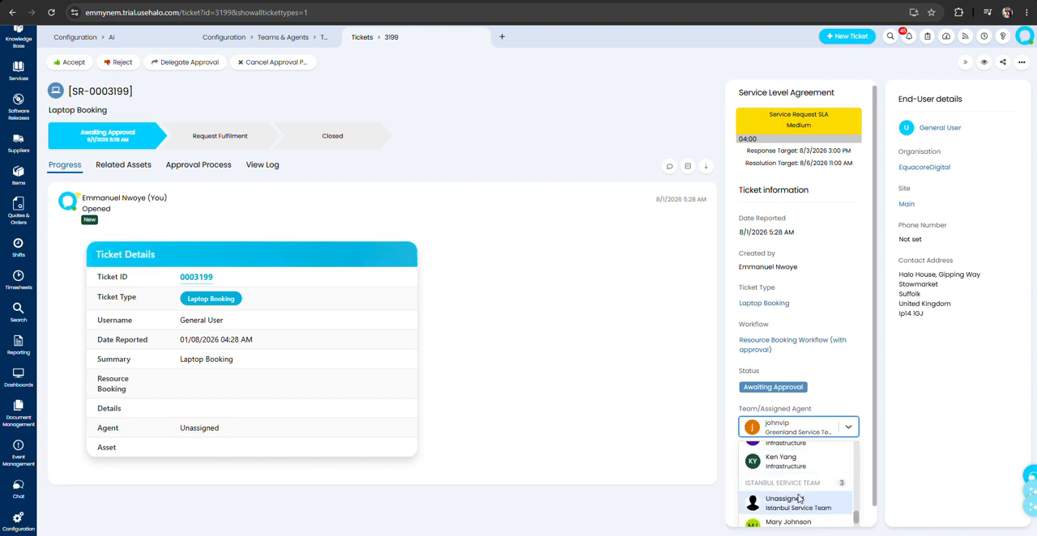
pyautogui.scroll(-1, 794, 502)
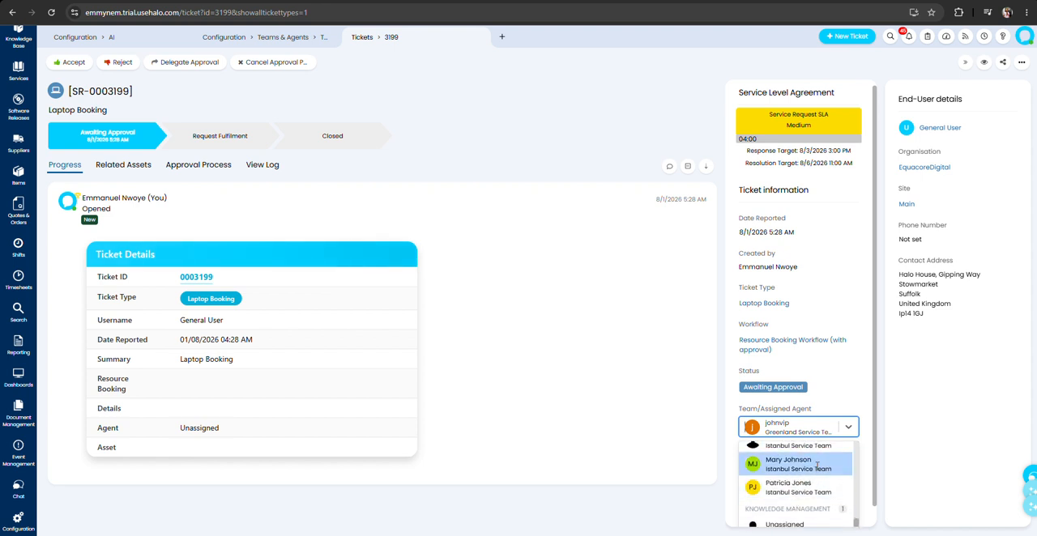
pyautogui.click(818, 470)
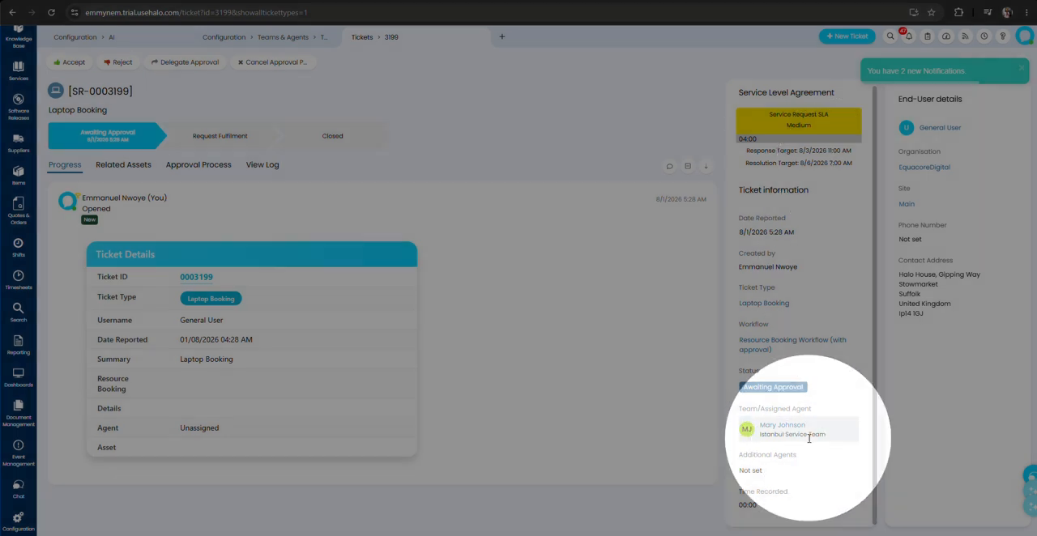
# Reassign the Laptop Booking ticket to the first named agent in the Seoul Service Team.
pyautogui.click(813, 431)
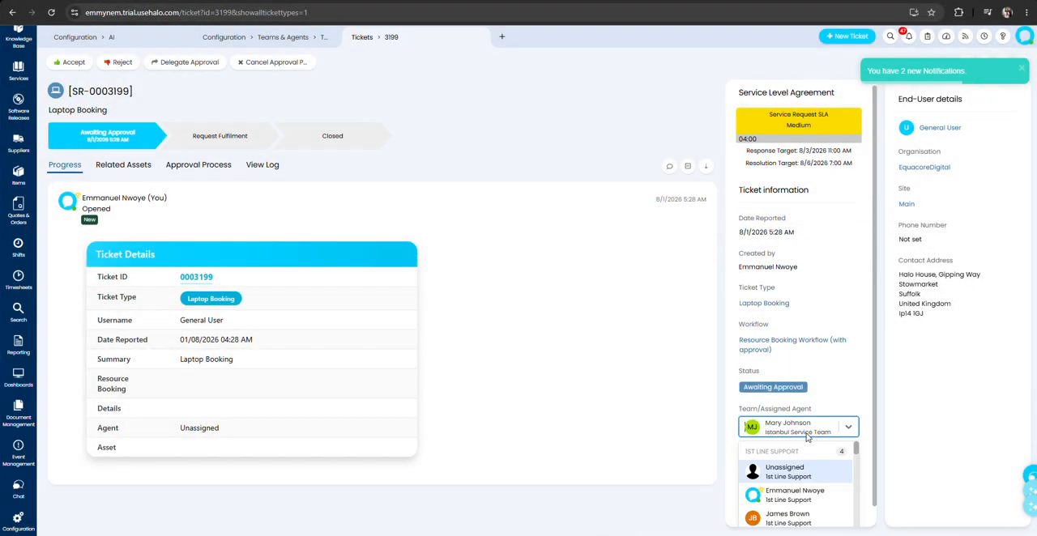
pyautogui.scroll(-5, 784, 494)
pyautogui.scroll(-5, 784, 494)
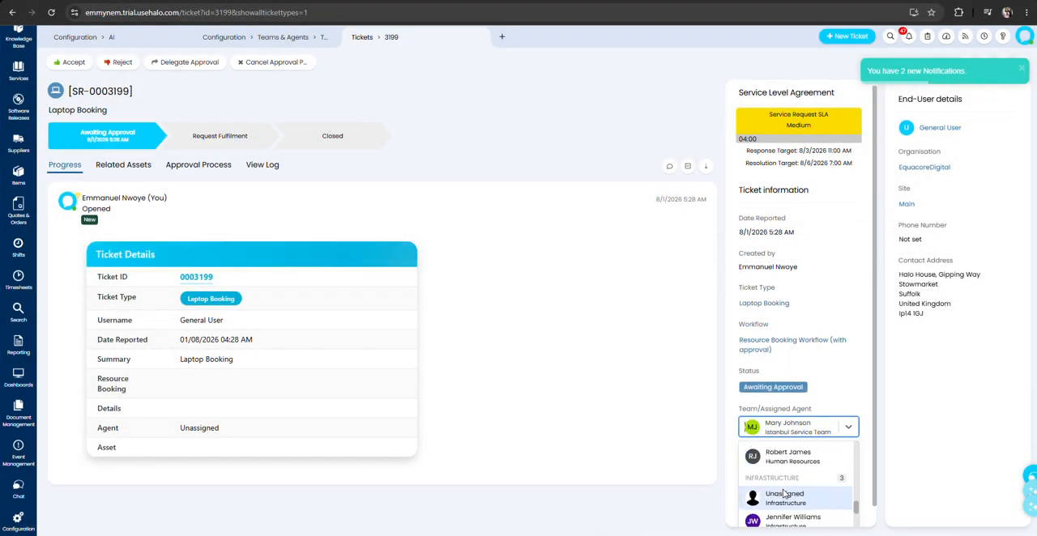
pyautogui.scroll(-3, 784, 491)
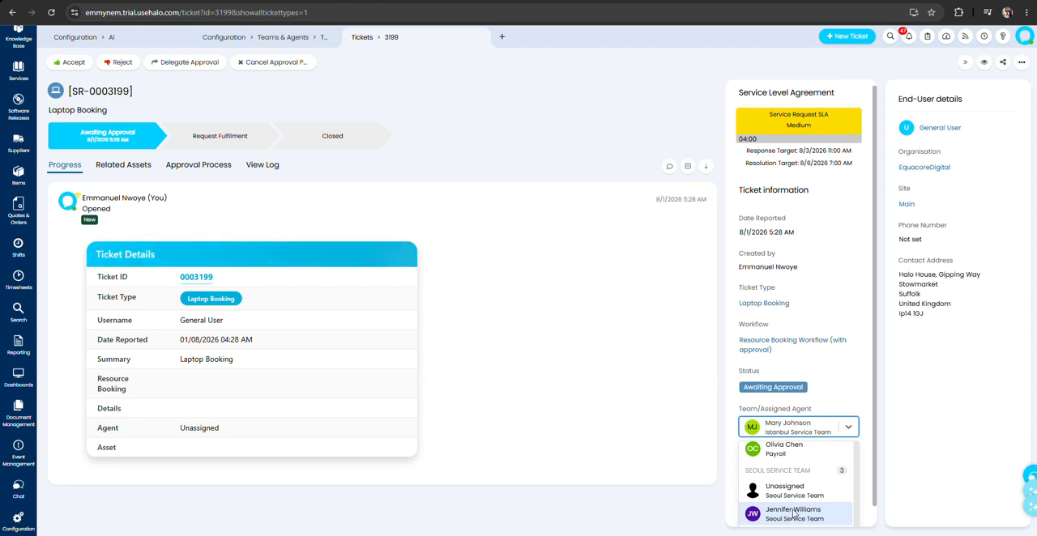
pyautogui.click(793, 514)
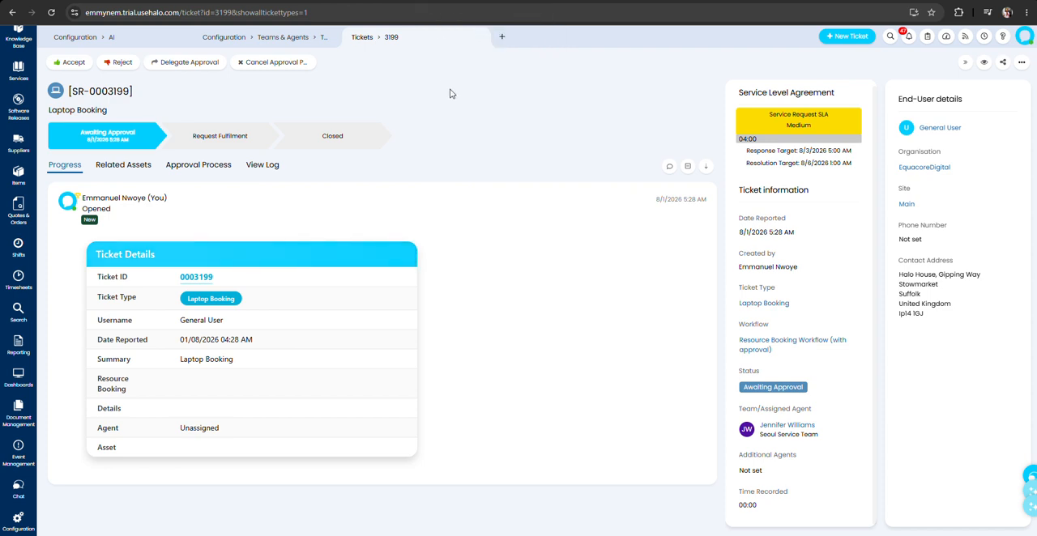
# Switch to the Halo University course page and review the Assessed Scenario 12 requirement on team time zone overrides and SLA behaviour.
pyautogui.hotkey('ctrl', 'Tab')
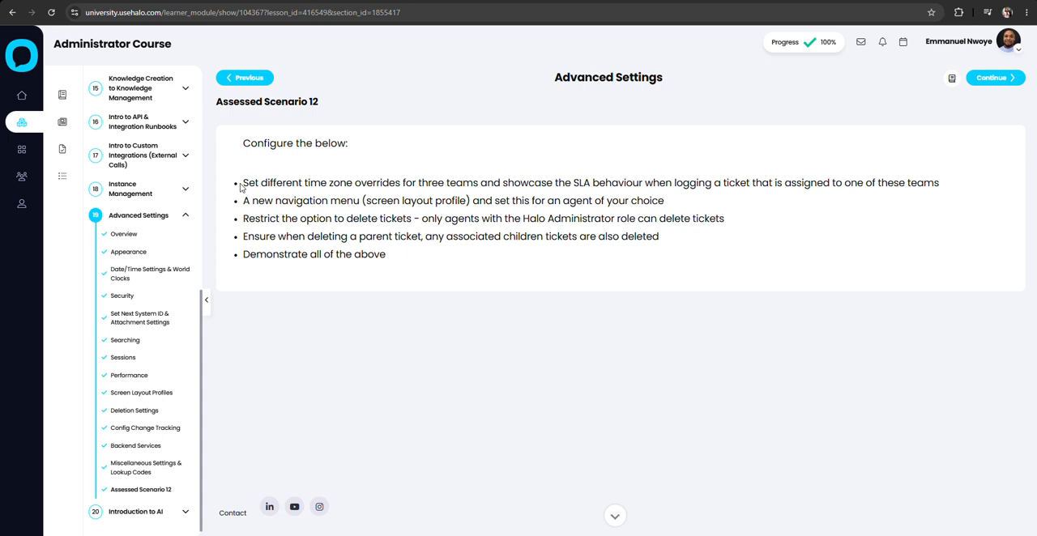
pyautogui.moveTo(240, 188); pyautogui.dragTo(888, 184)
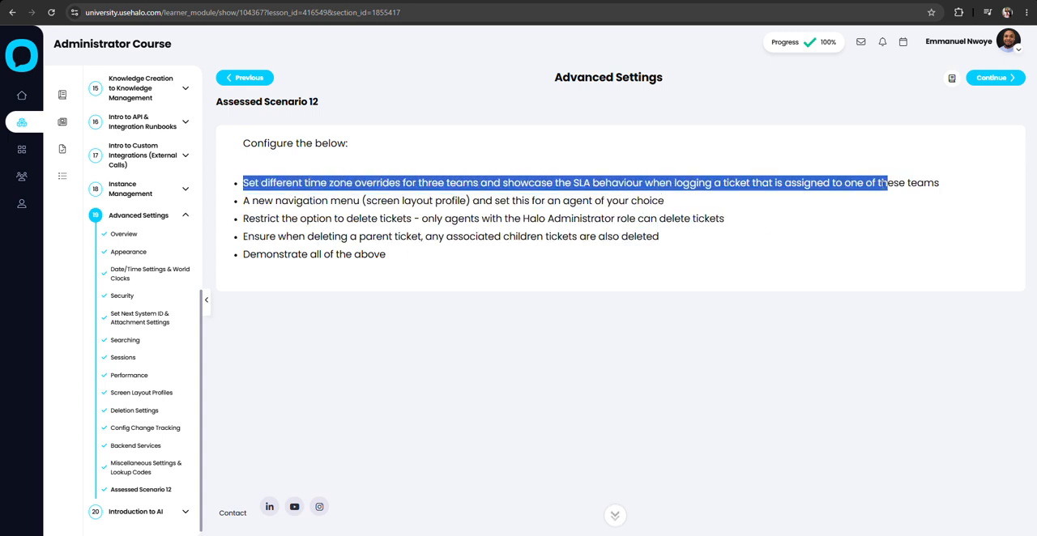